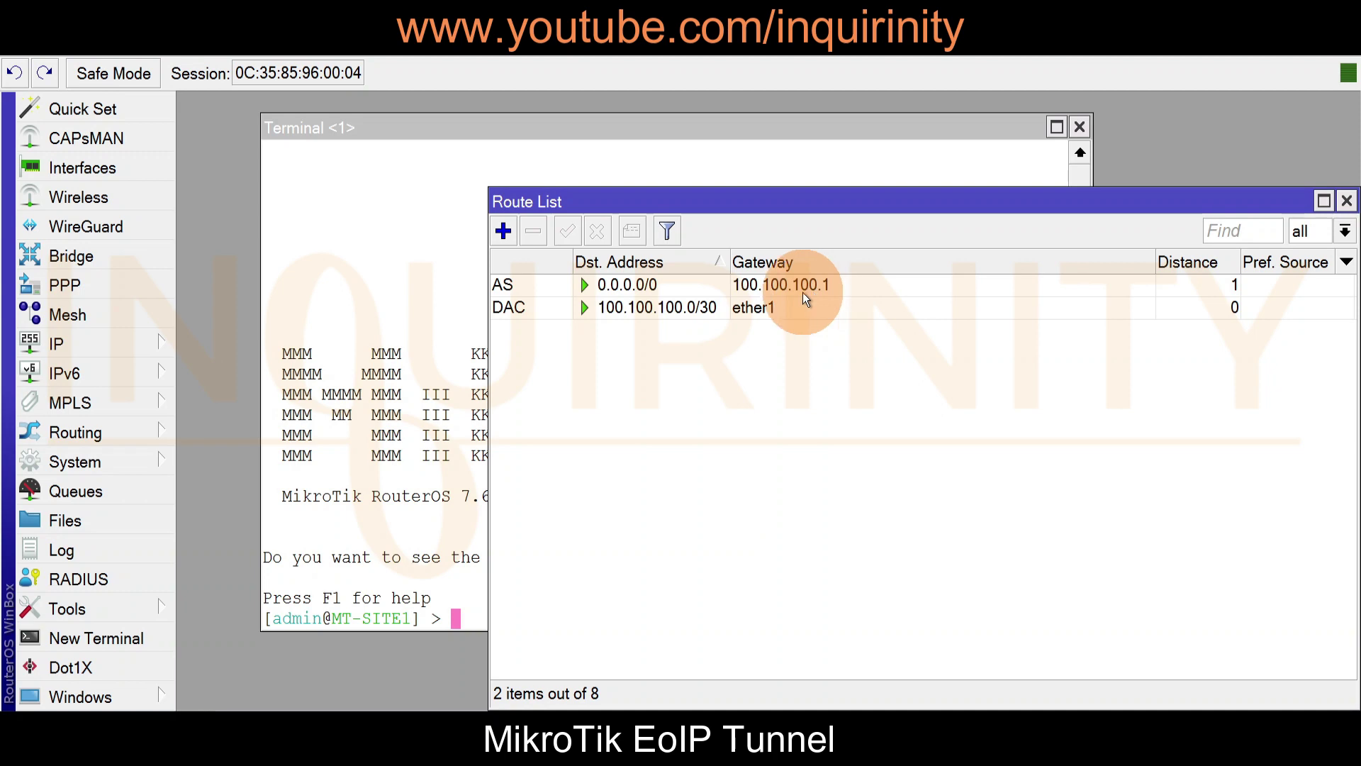
- Inspect the general and action settings of the masquerade NAT rule on MT-SITE1
{"action": "left_click", "coordinate": [103, 340]}
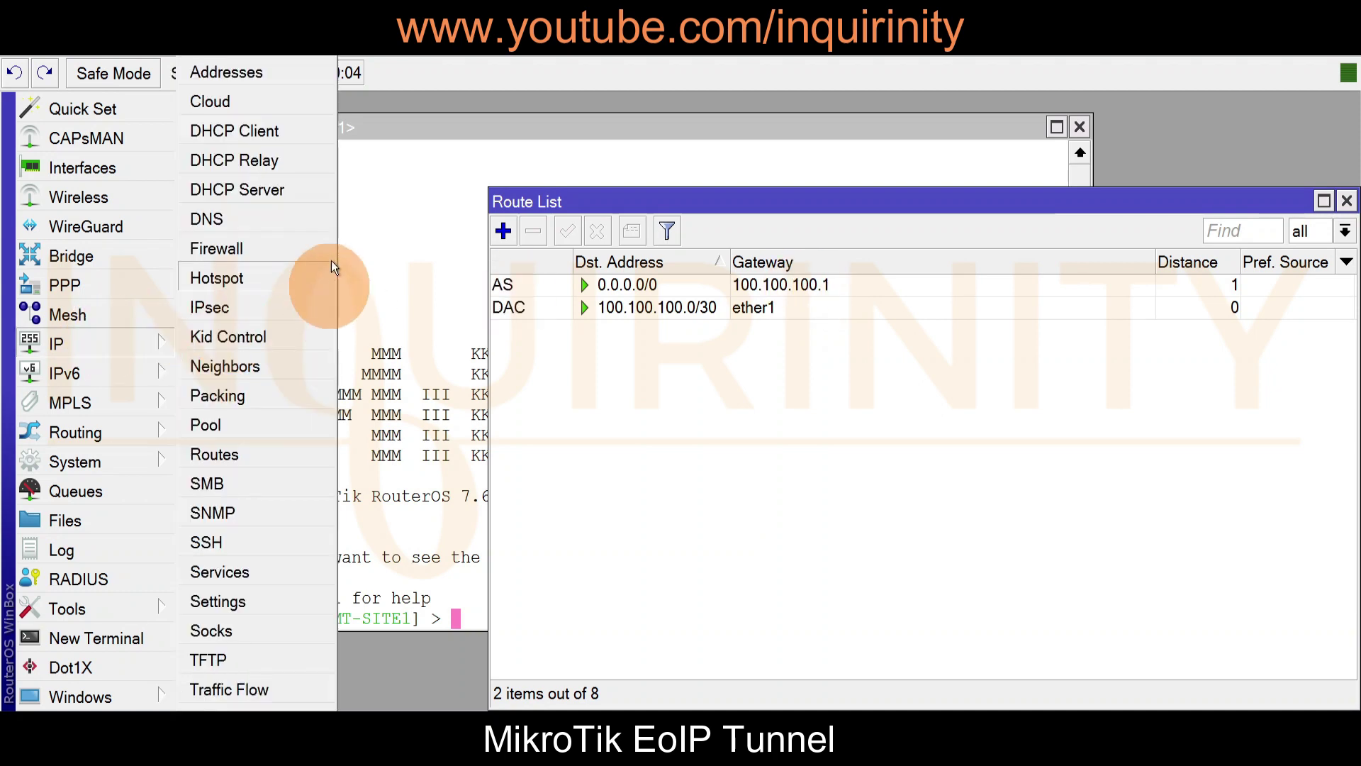
{"action": "left_click", "coordinate": [288, 250]}
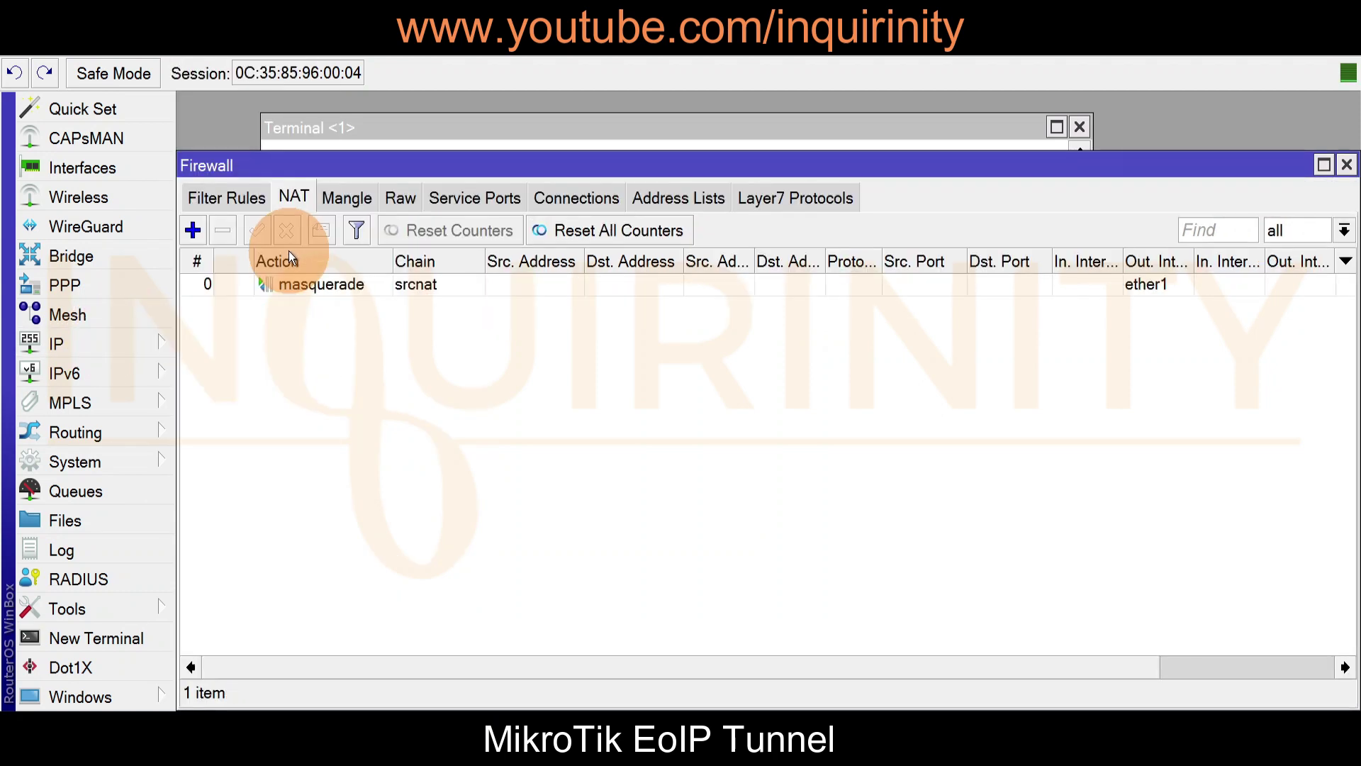
{"action": "double_click", "coordinate": [305, 291]}
{"action": "left_click", "coordinate": [776, 138]}
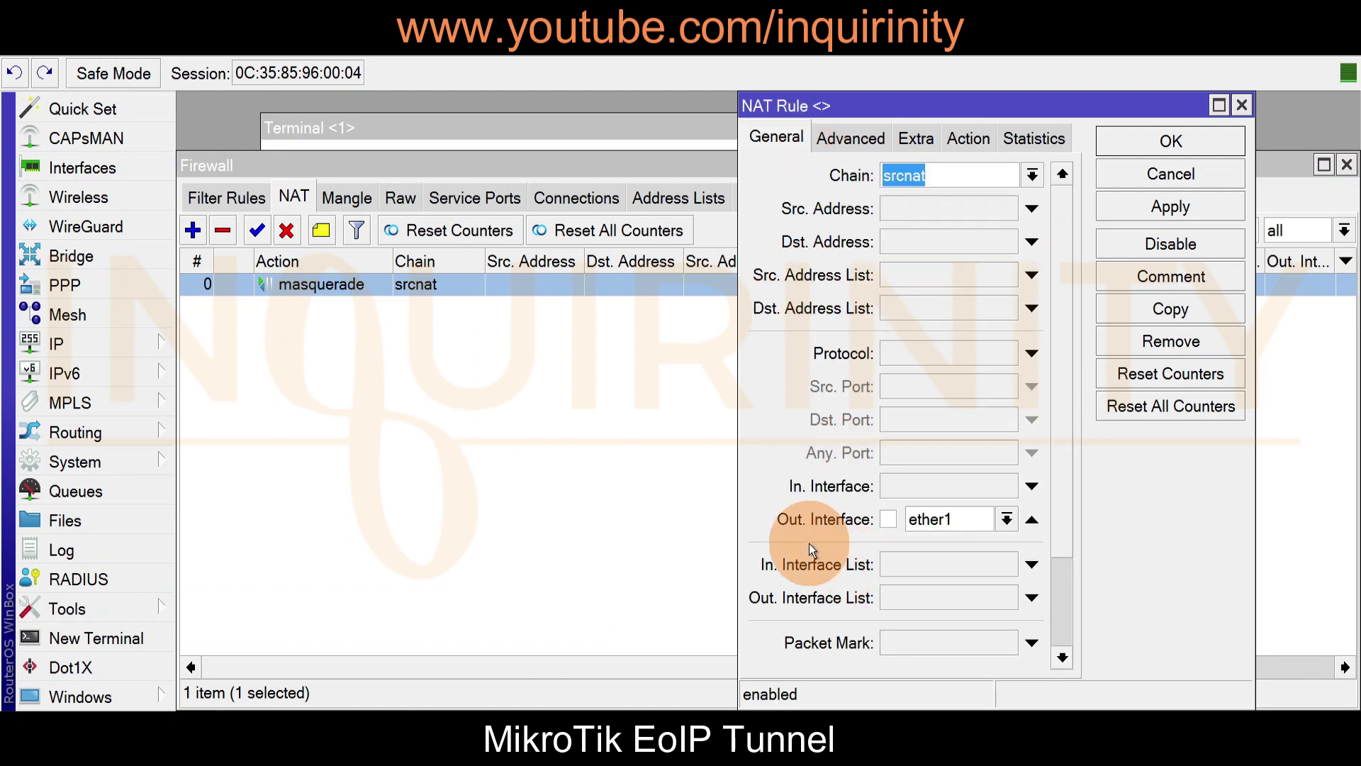
{"action": "left_click", "coordinate": [969, 137]}
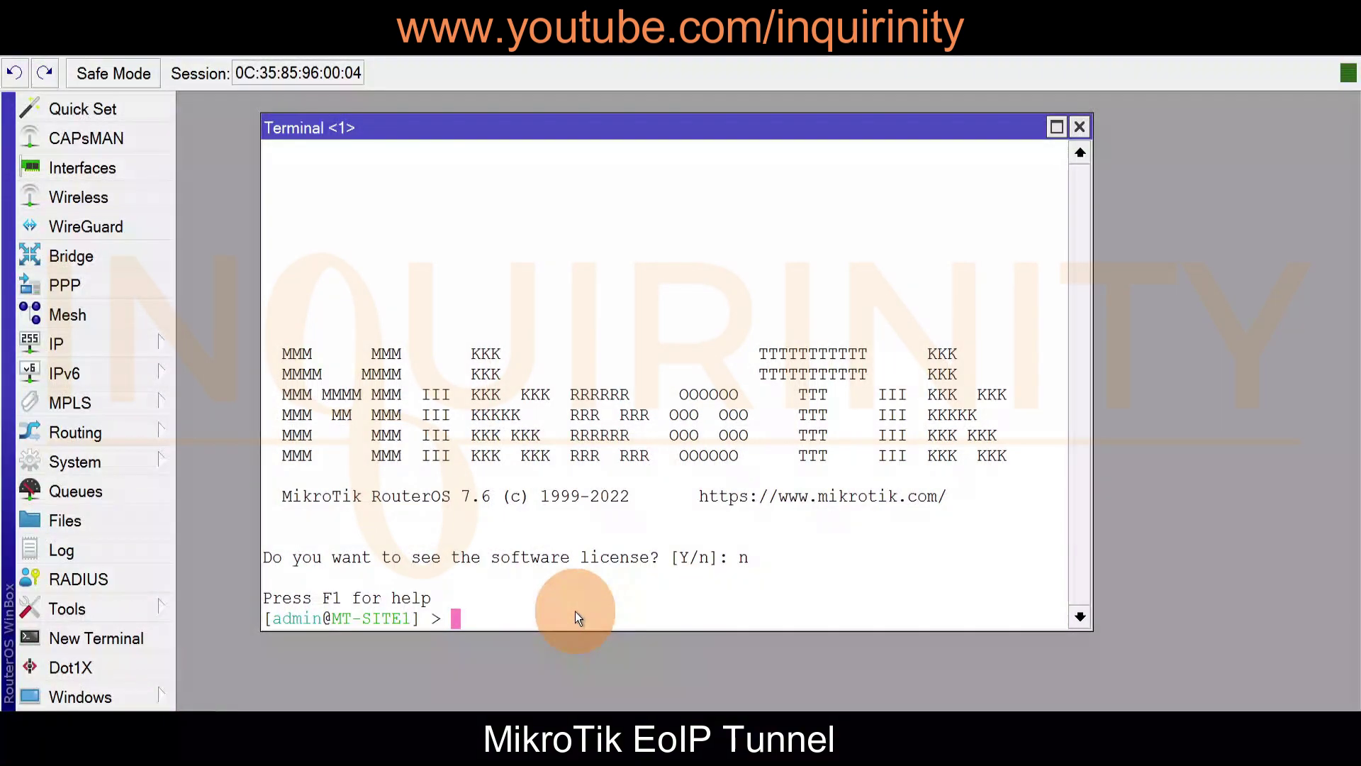
- Ping the gateway 100.100.100.1 and the internet host 8.8.8.8 from the MT-SITE1 terminal
{"action": "type", "text": "ping "}
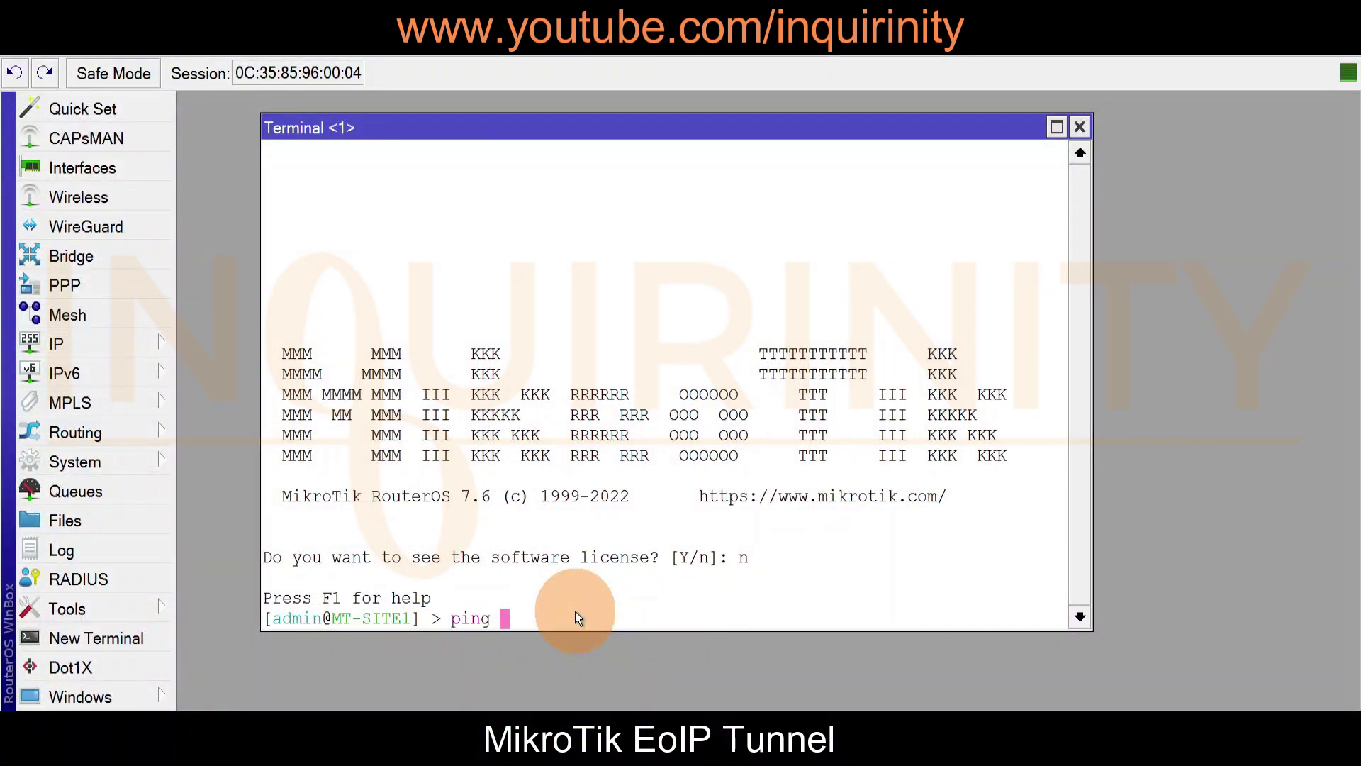
{"action": "type", "text": "100.100.100.1"}
{"action": "key", "text": "Return"}
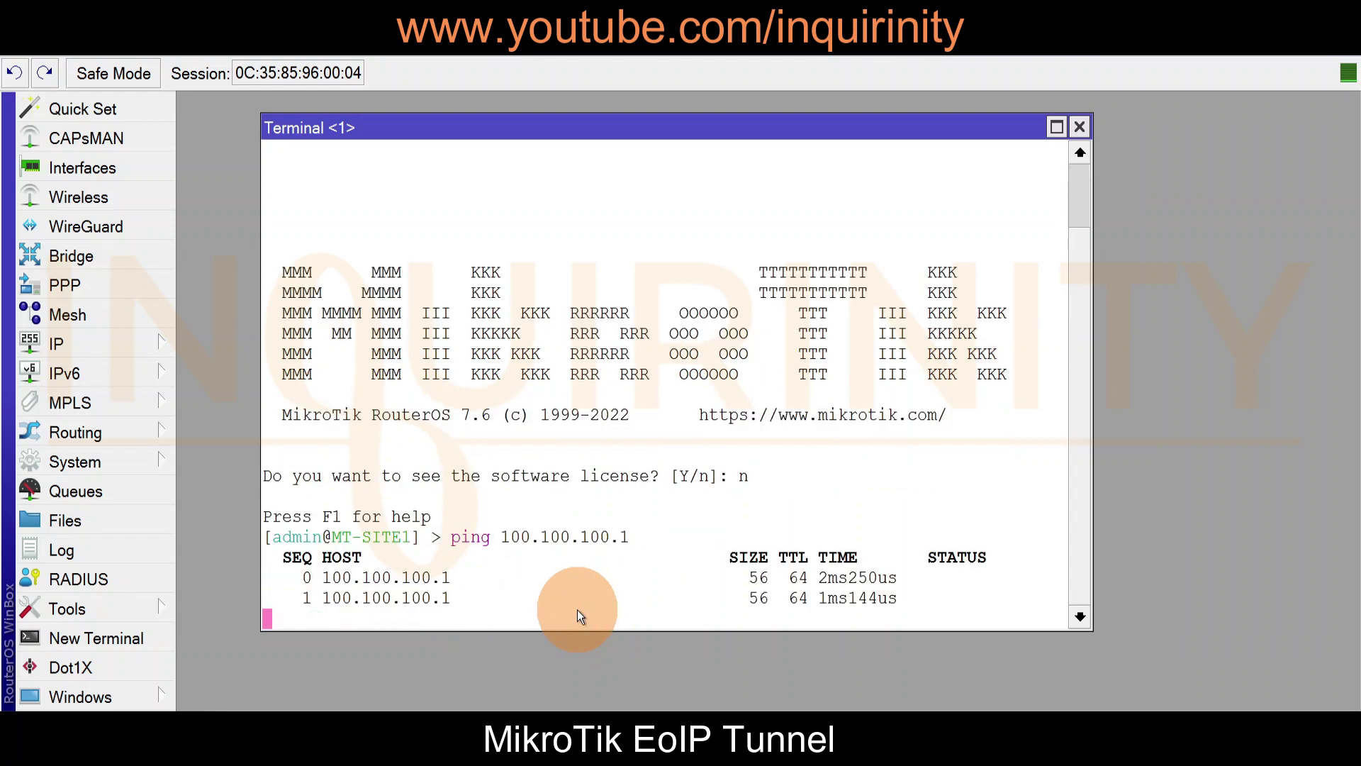
{"action": "key", "text": "ctrl+c"}
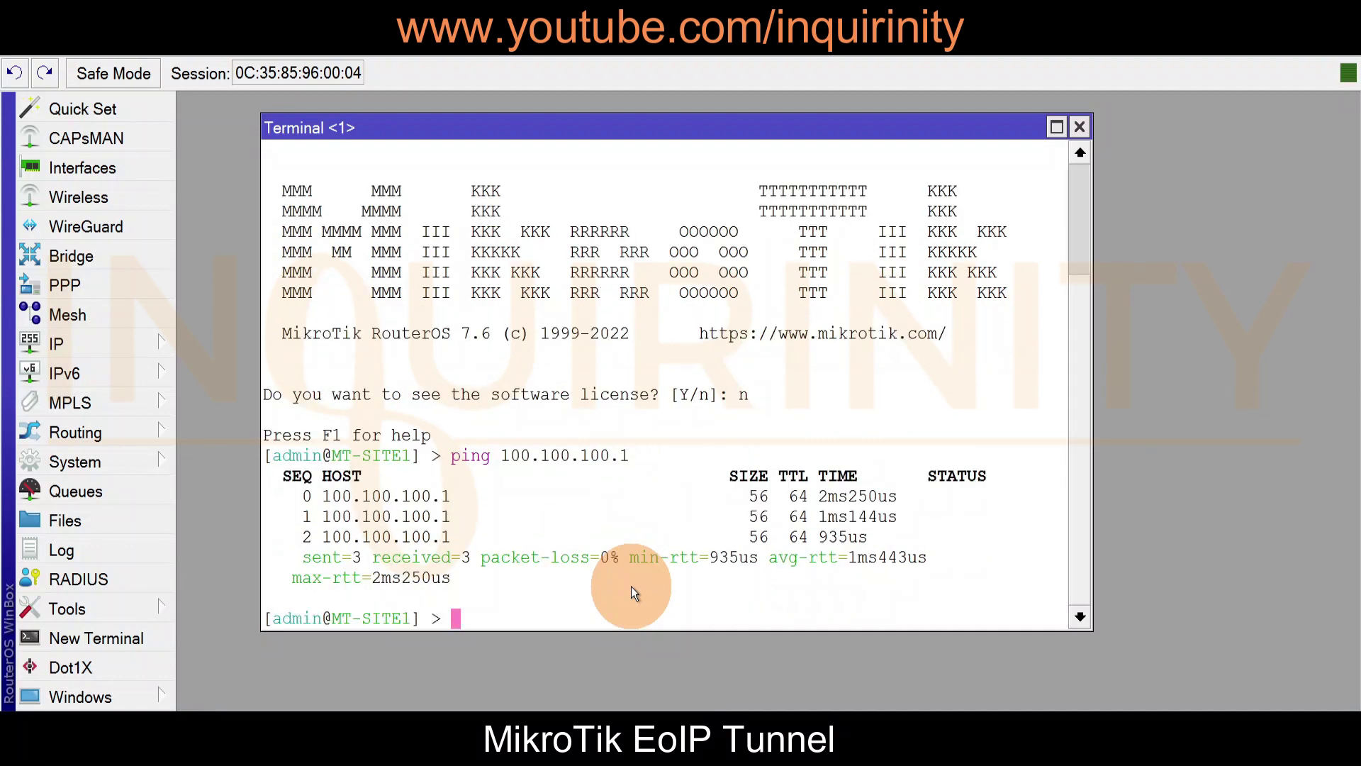
{"action": "type", "text": "ping 8.8.8.8"}
{"action": "key", "text": "Return"}
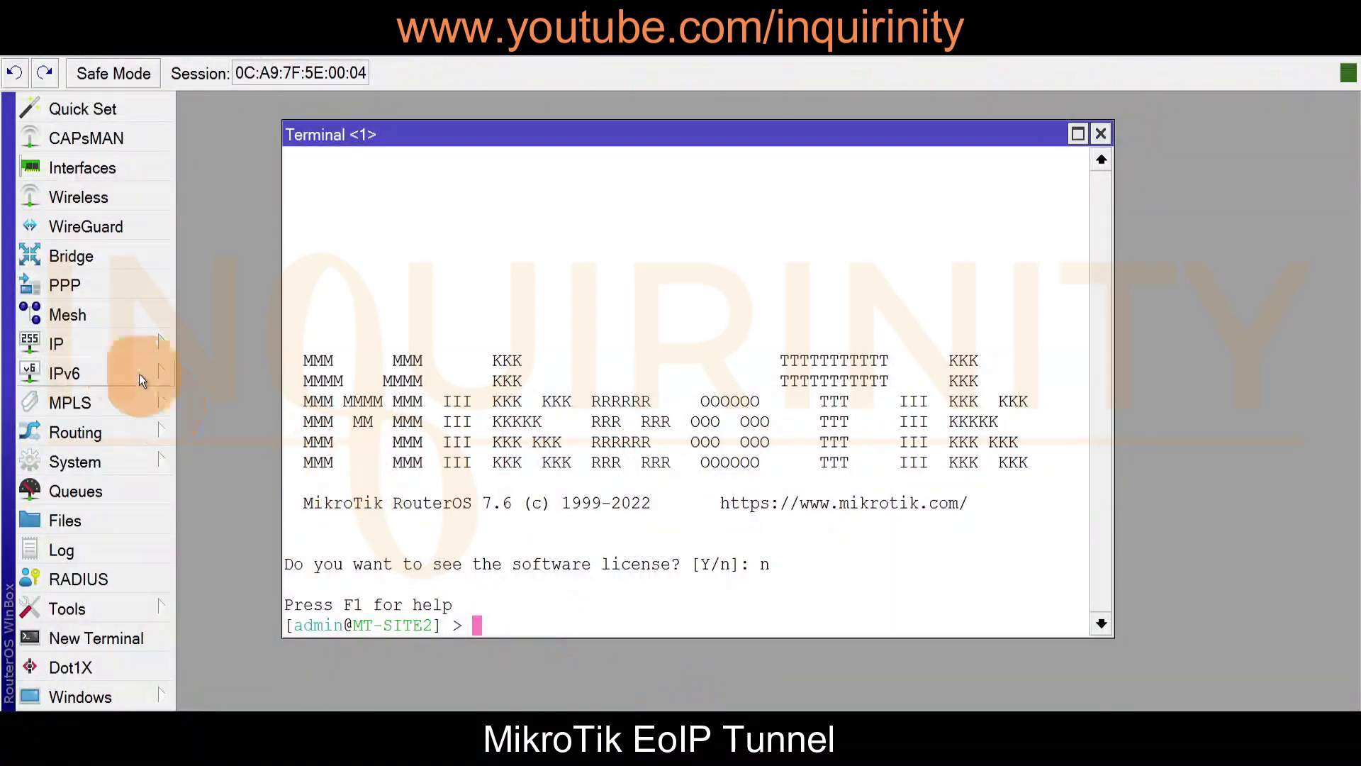
- Switch to the MT-SITE2 session and check its IP address list and default route
{"action": "left_click", "coordinate": [107, 346]}
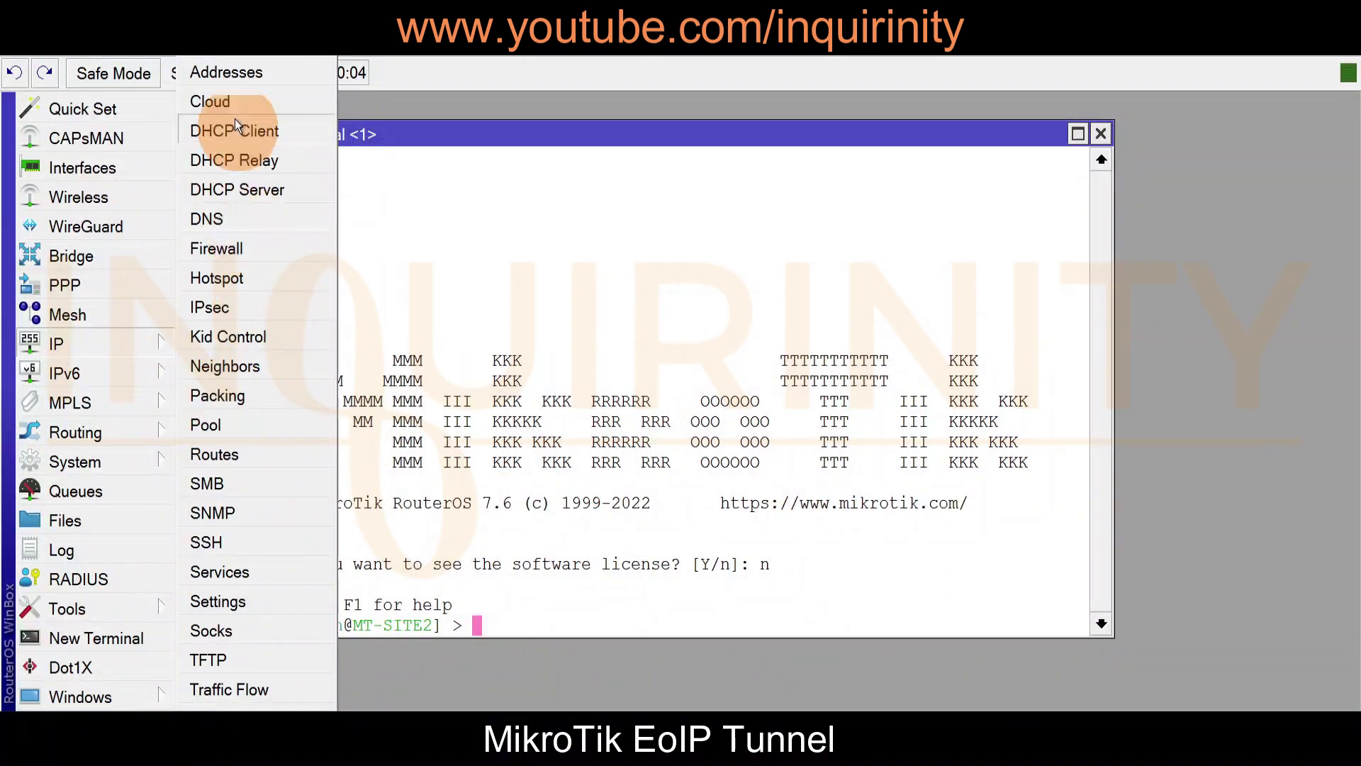
{"action": "left_click", "coordinate": [233, 80]}
{"action": "left_click", "coordinate": [622, 286]}
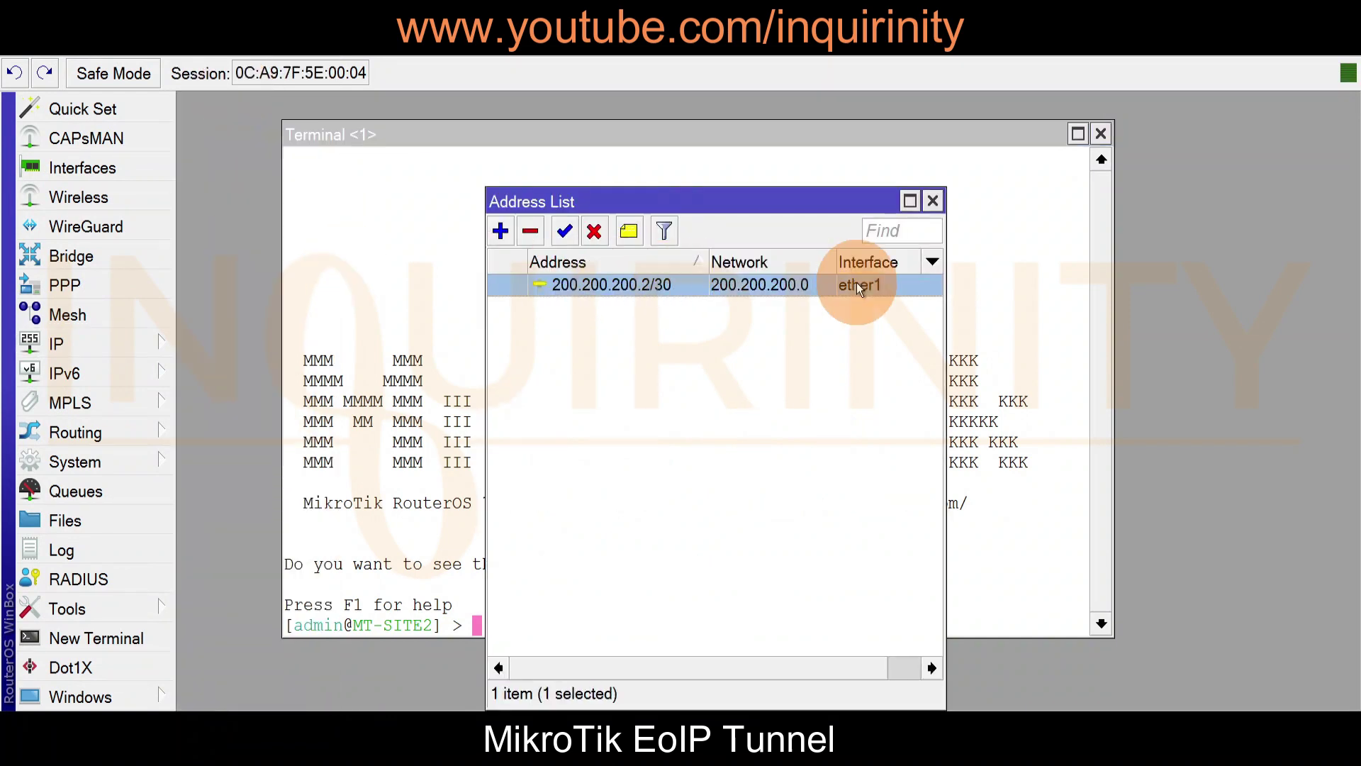
{"action": "left_click", "coordinate": [50, 343]}
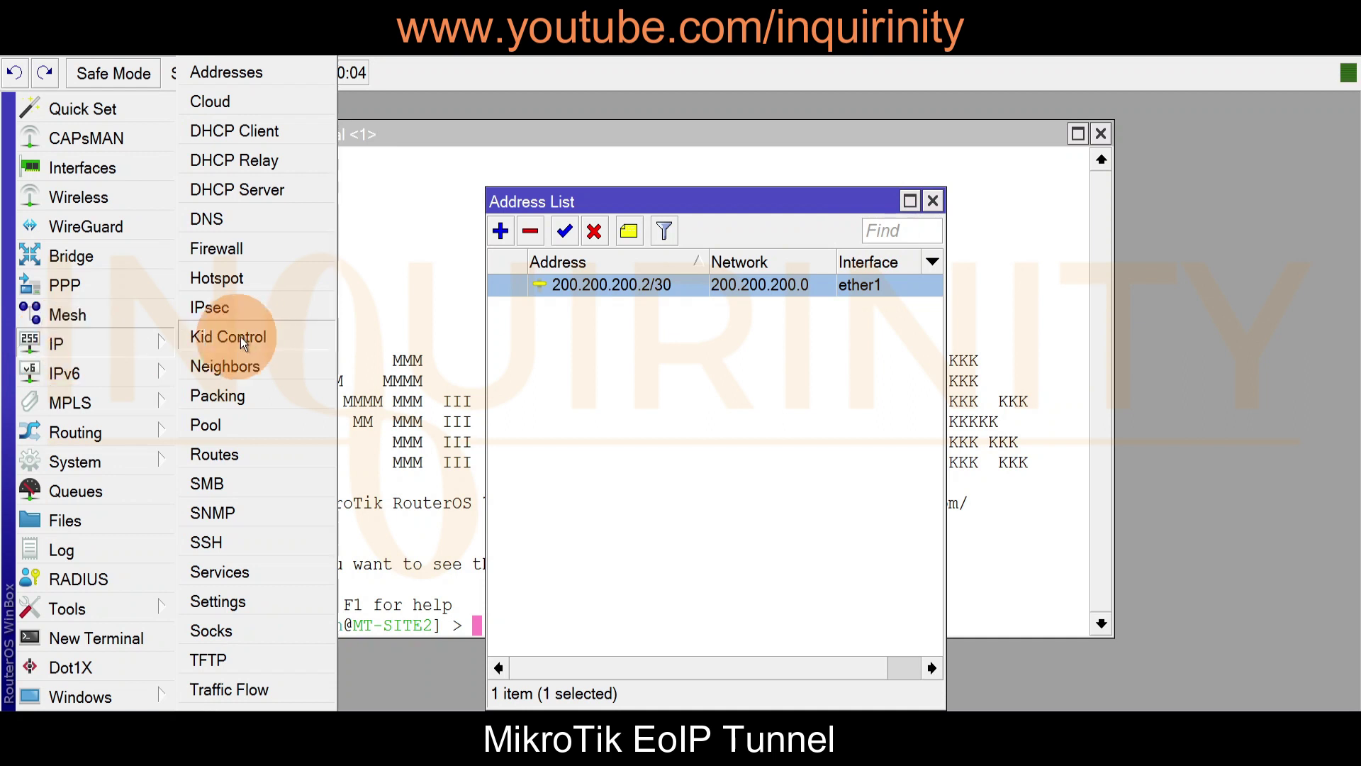
{"action": "left_click", "coordinate": [241, 454]}
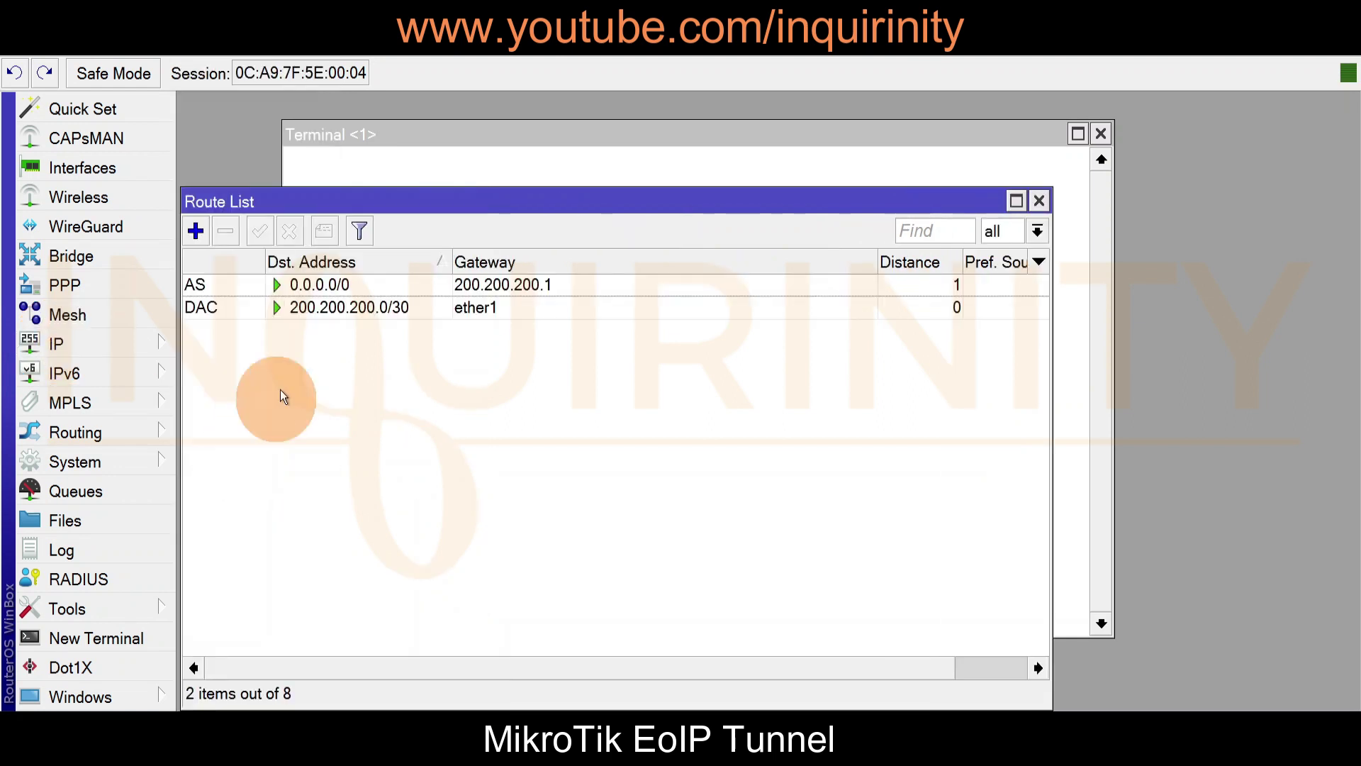
{"action": "left_click", "coordinate": [314, 287]}
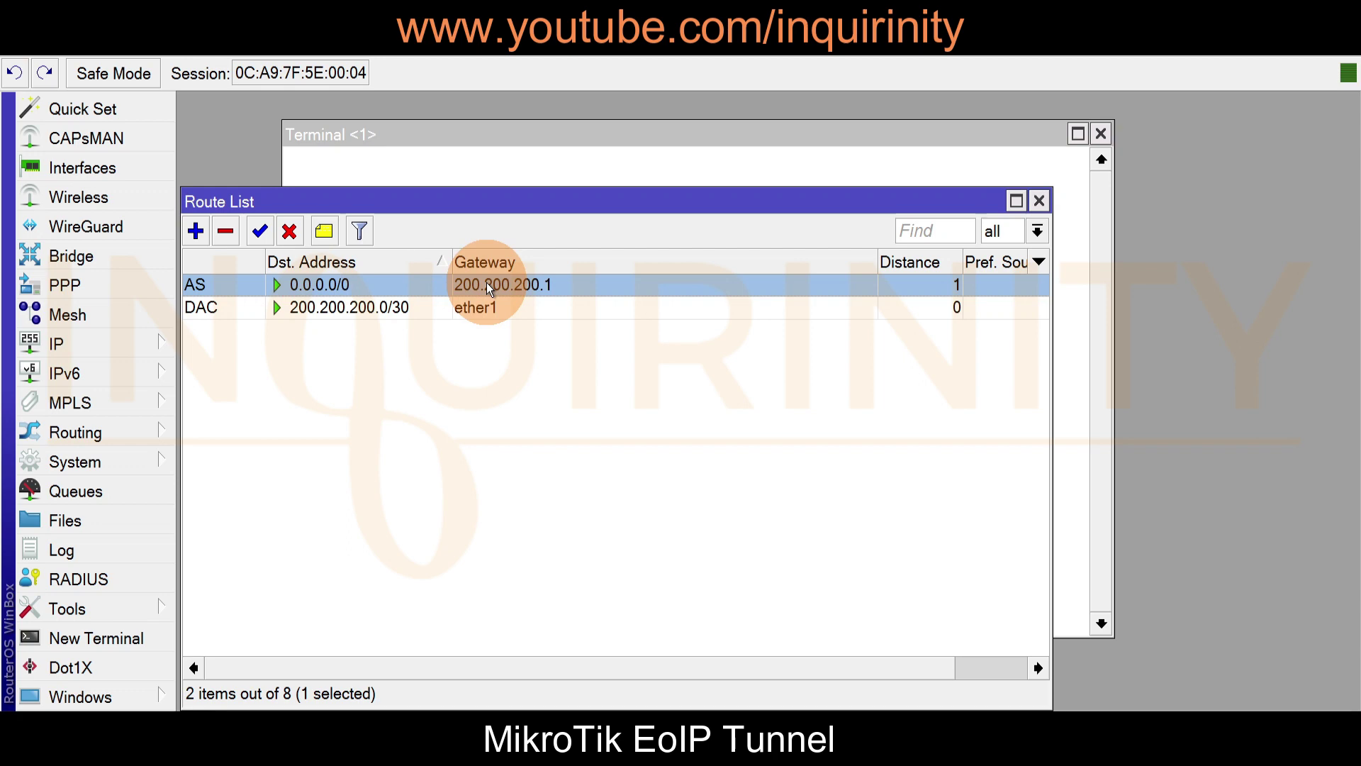
- Inspect the chain, outgoing interface and action of the masquerade NAT rule on MT-SITE2
{"action": "left_click", "coordinate": [101, 343]}
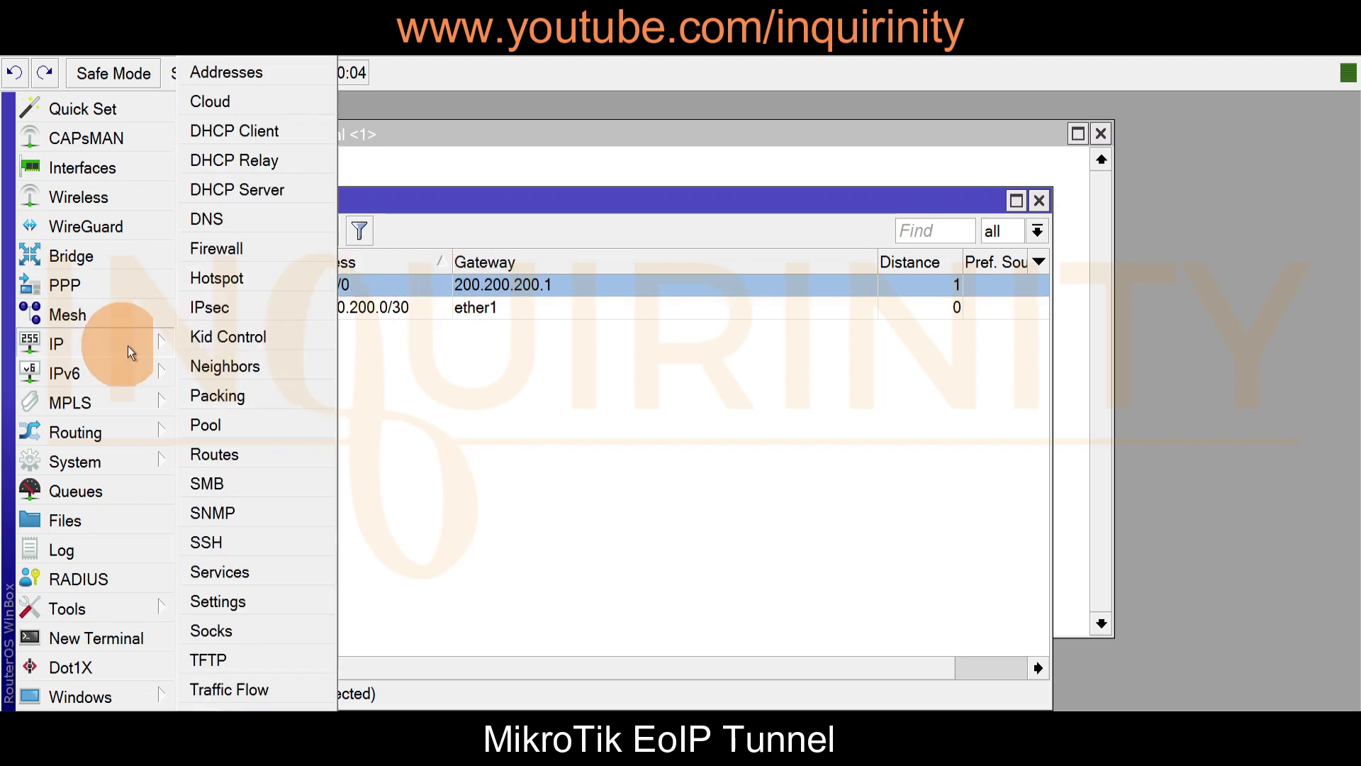
{"action": "left_click", "coordinate": [273, 248]}
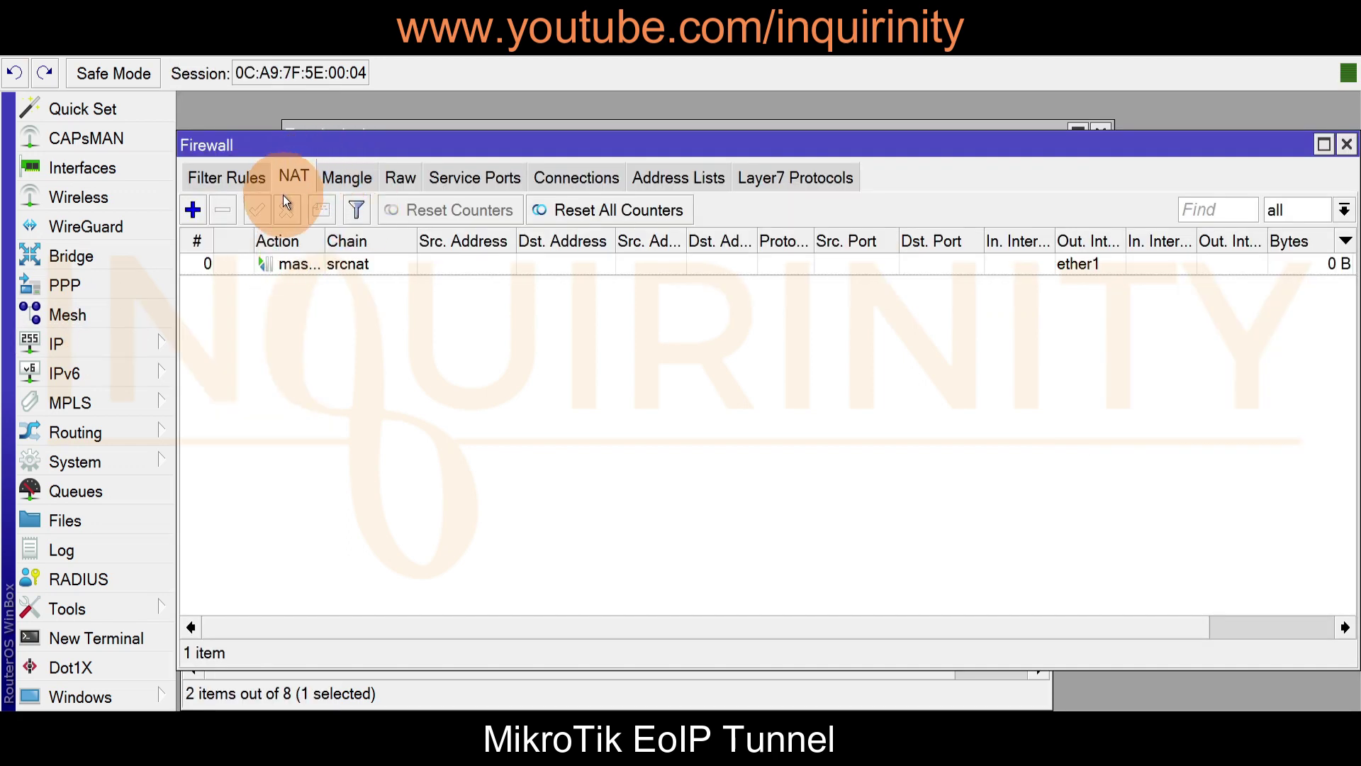
{"action": "double_click", "coordinate": [325, 242]}
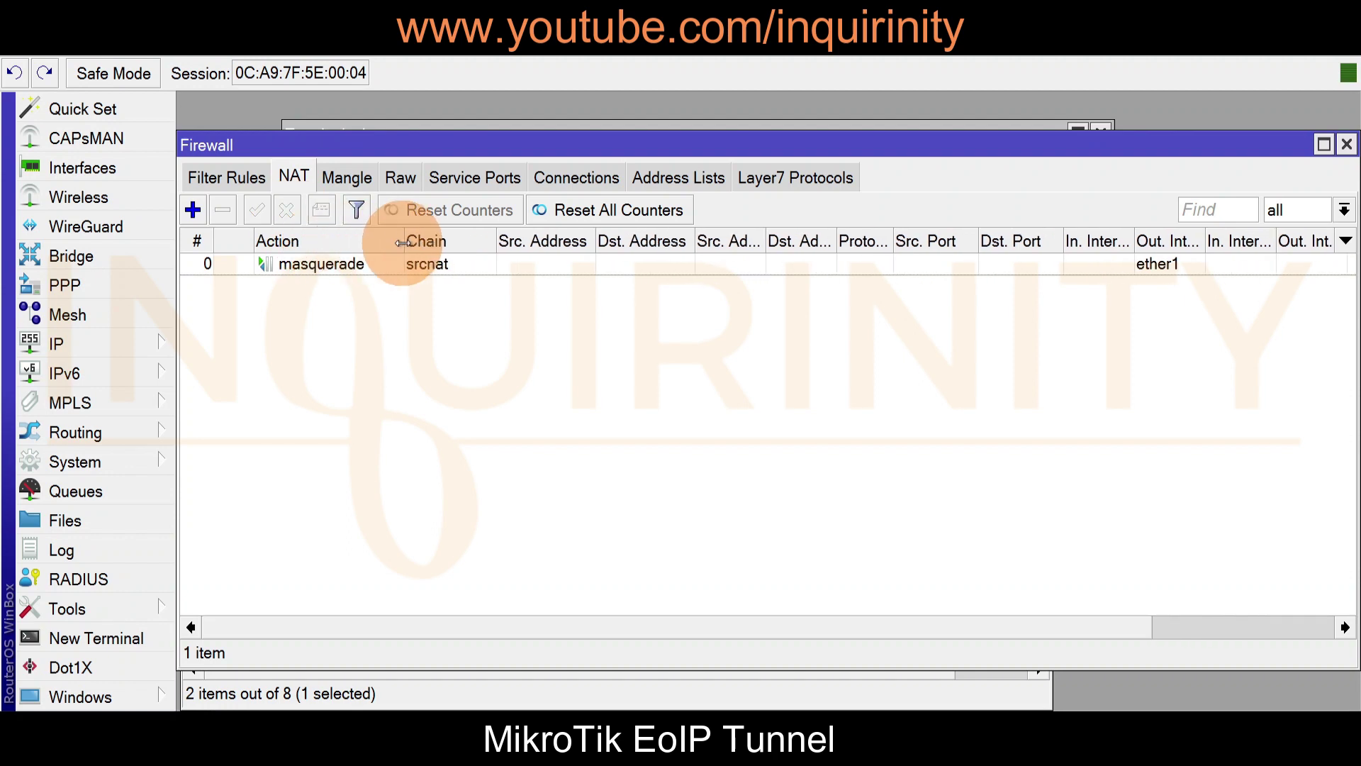
{"action": "double_click", "coordinate": [295, 269]}
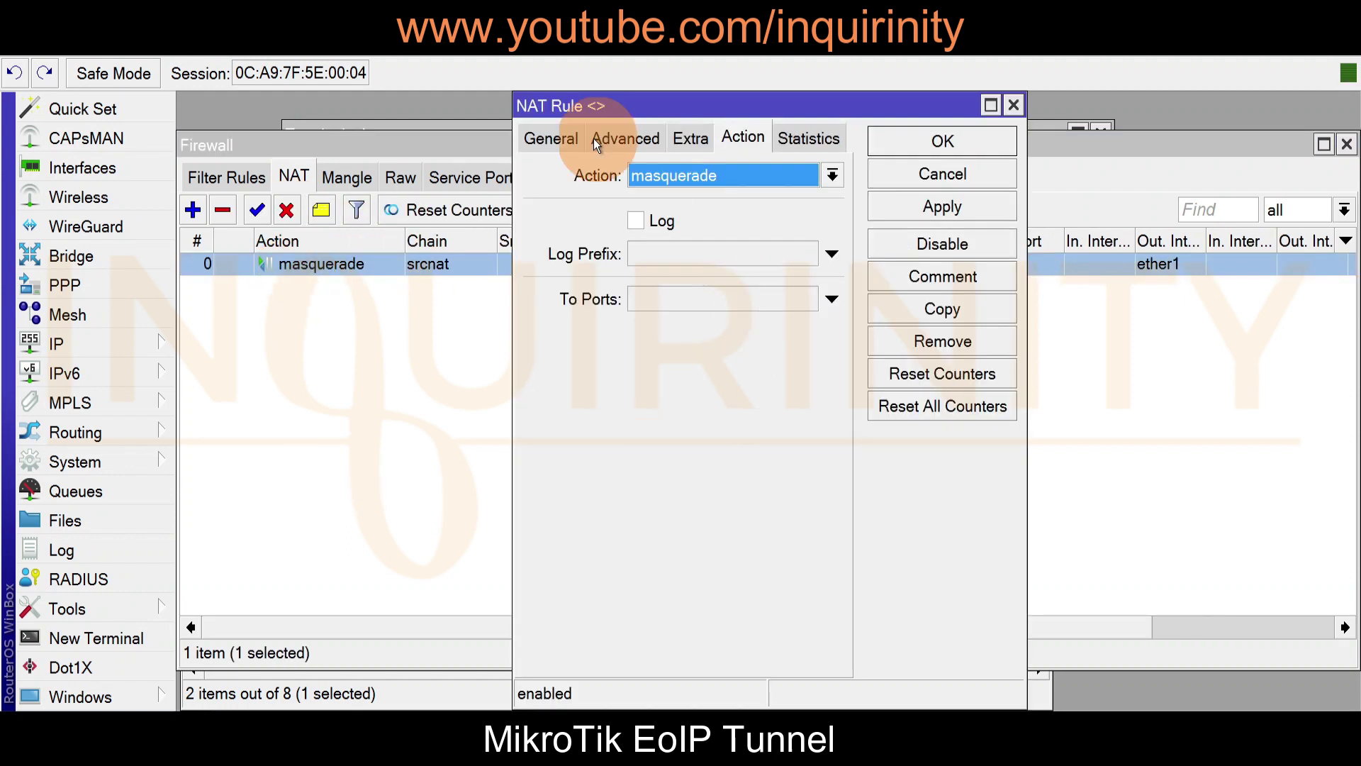
{"action": "left_click", "coordinate": [557, 137]}
{"action": "left_click", "coordinate": [696, 518]}
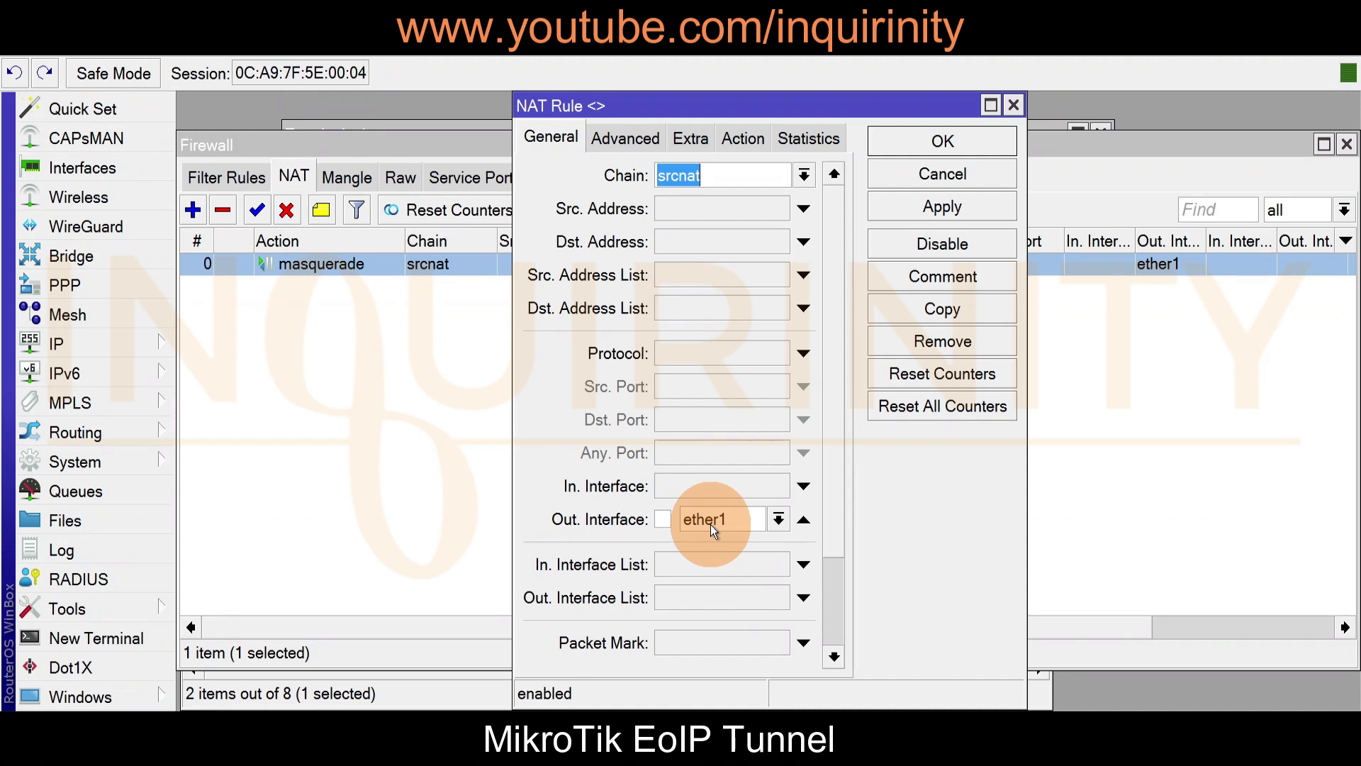
{"action": "left_click", "coordinate": [691, 179]}
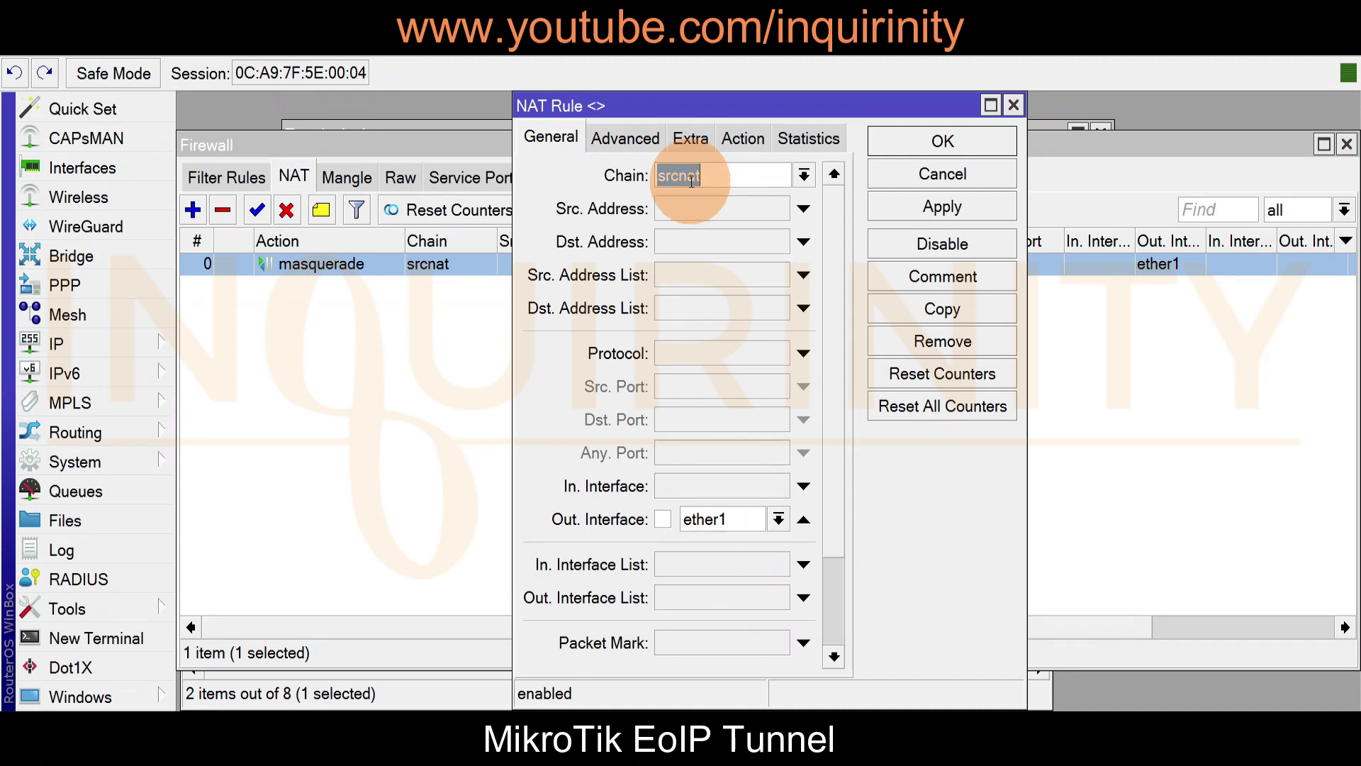
{"action": "left_click", "coordinate": [743, 138]}
{"action": "left_click", "coordinate": [451, 429]}
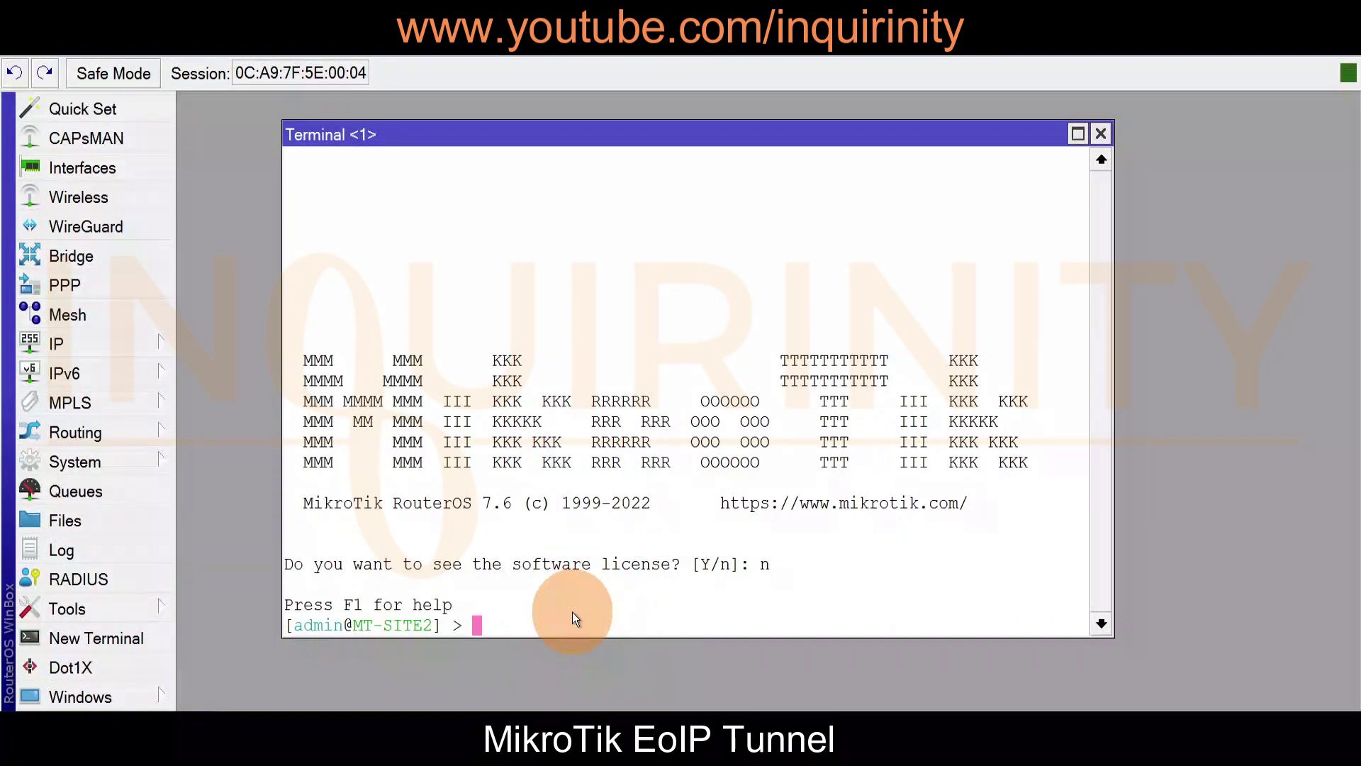
- Ping the gateway 200.200.200.1 and the internet host 8.8.8.8 from the MT-SITE2 terminal
{"action": "type", "text": "ping 200.200.200.1"}
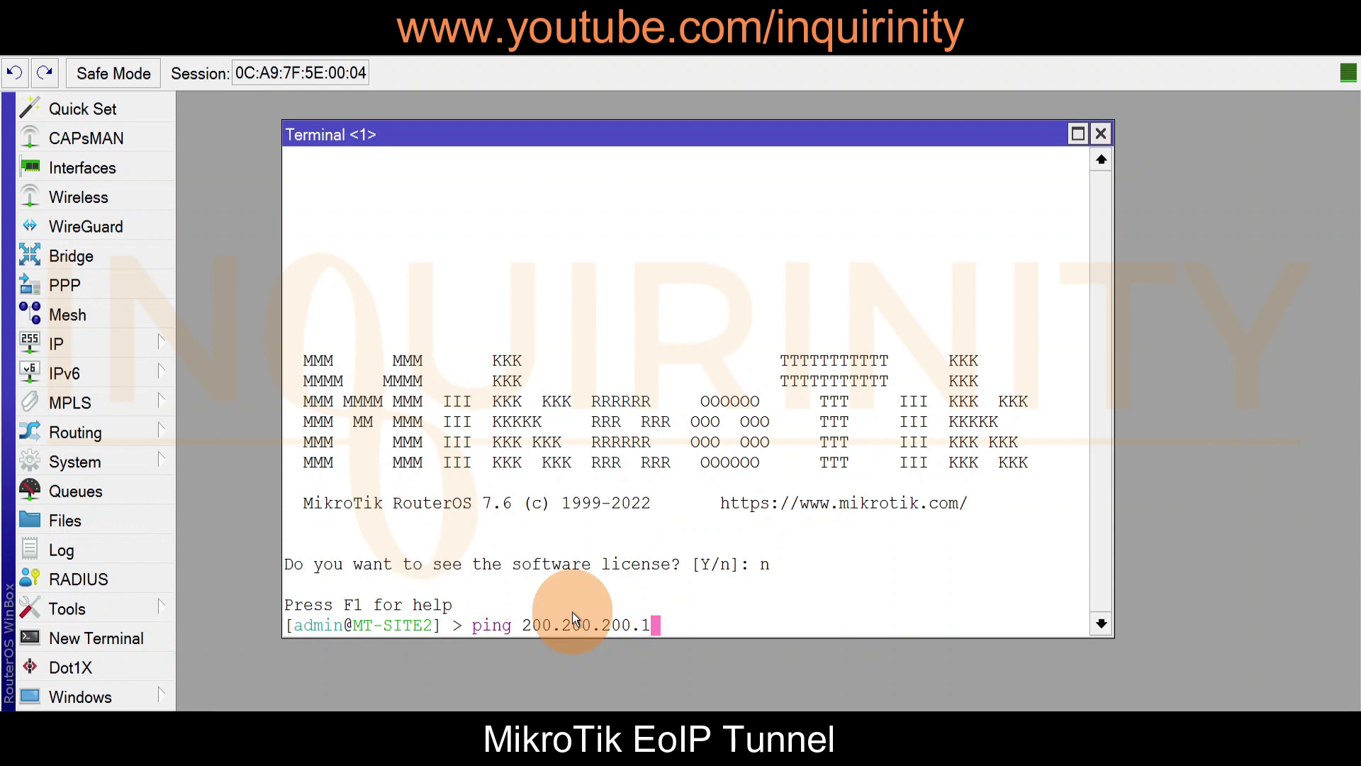
{"action": "key", "text": "Return"}
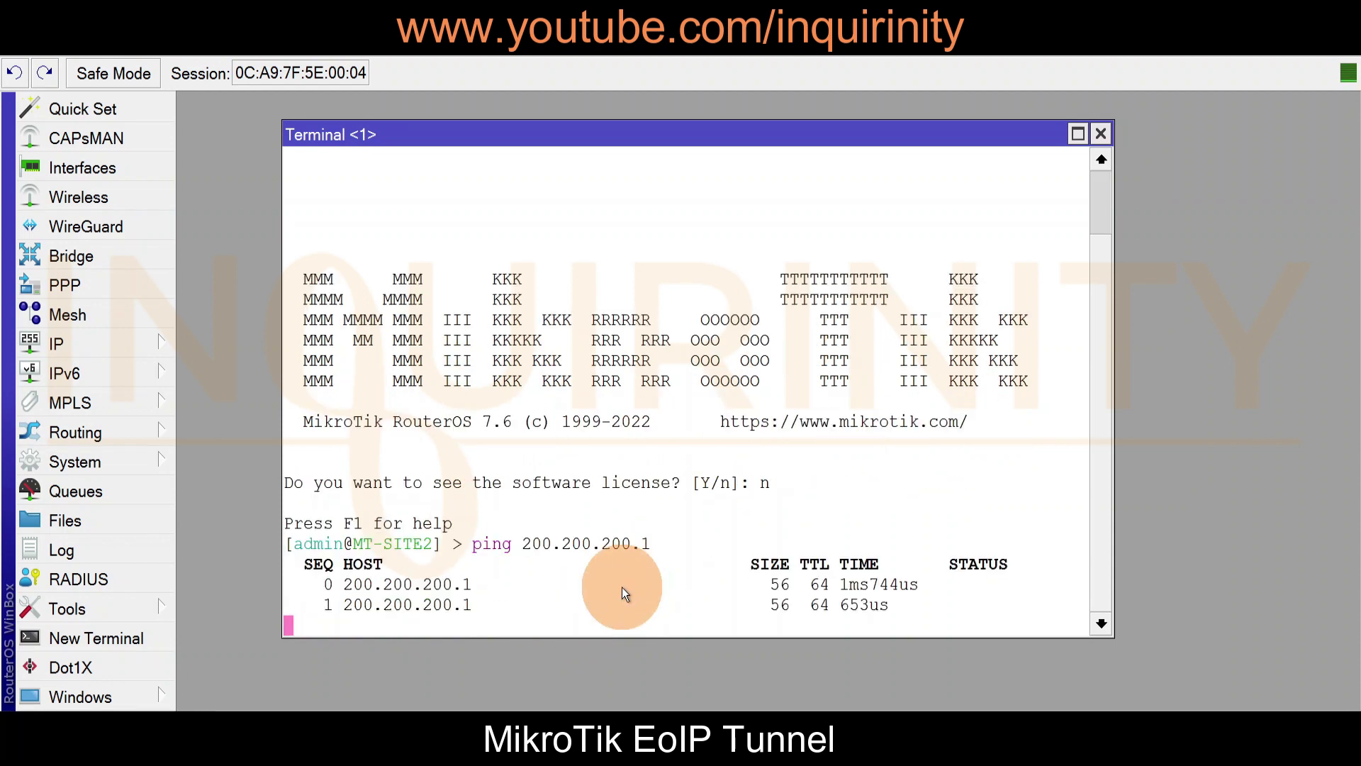
{"action": "key", "text": "ctrl+c"}
{"action": "type", "text": "ping "}
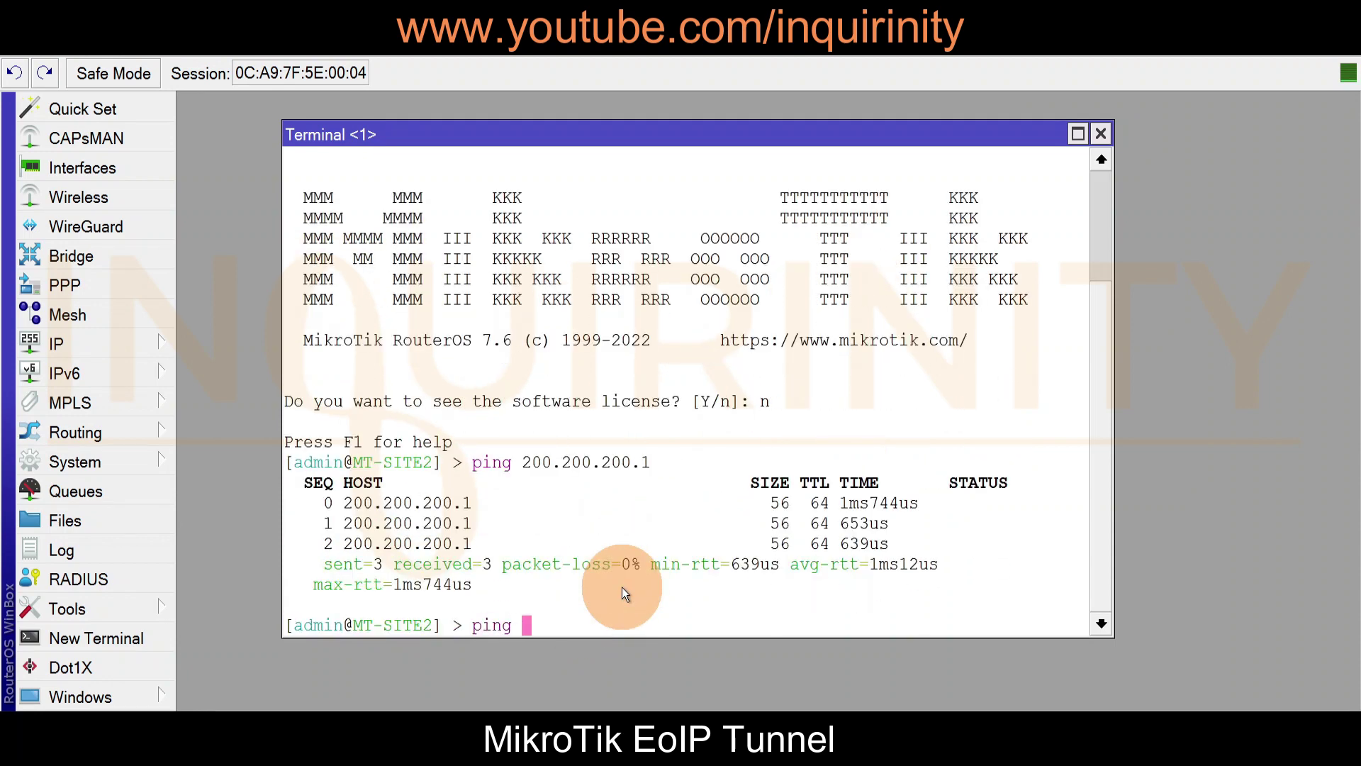
{"action": "type", "text": "8.8.8.8"}
{"action": "key", "text": "Return"}
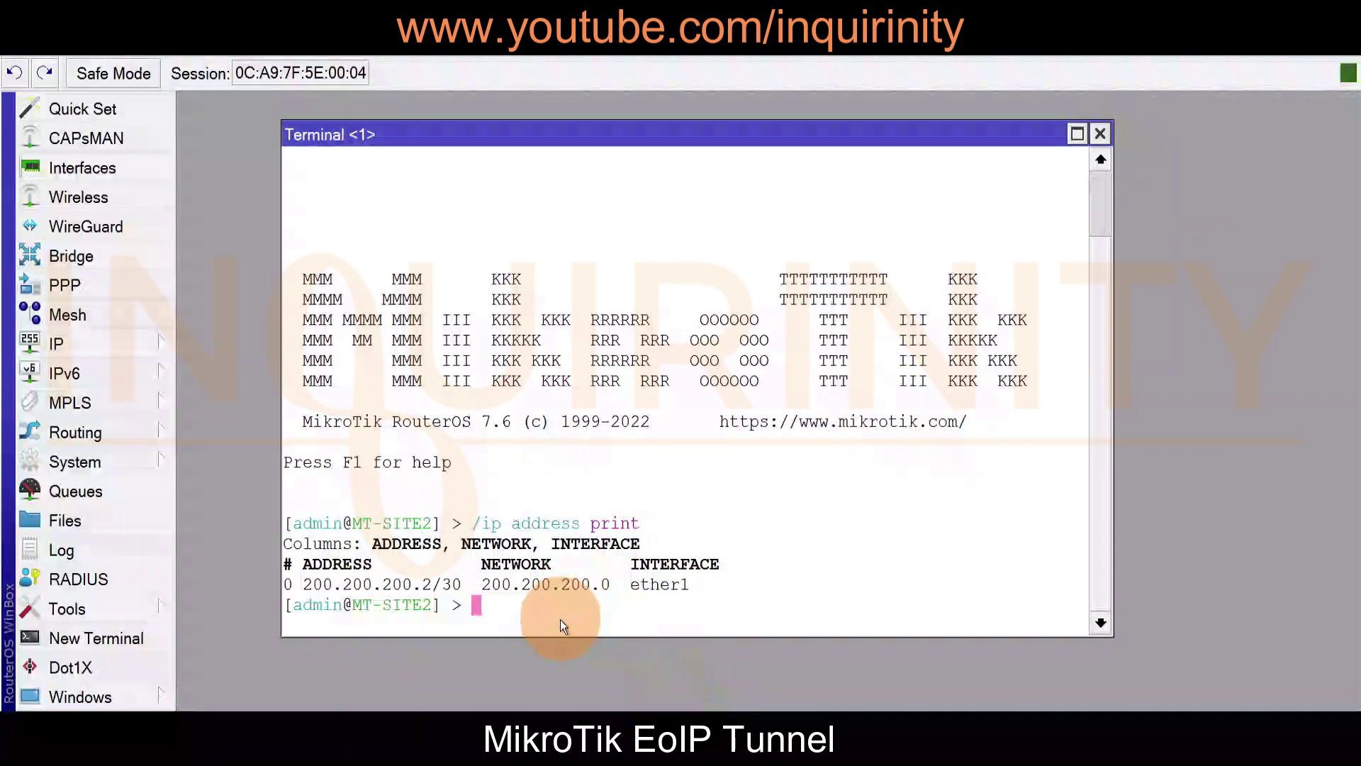
- Test reachability of MT-SITE1 from the MT-SITE2 terminal by pinging 100.100.100.2
{"action": "type", "text": "ping "}
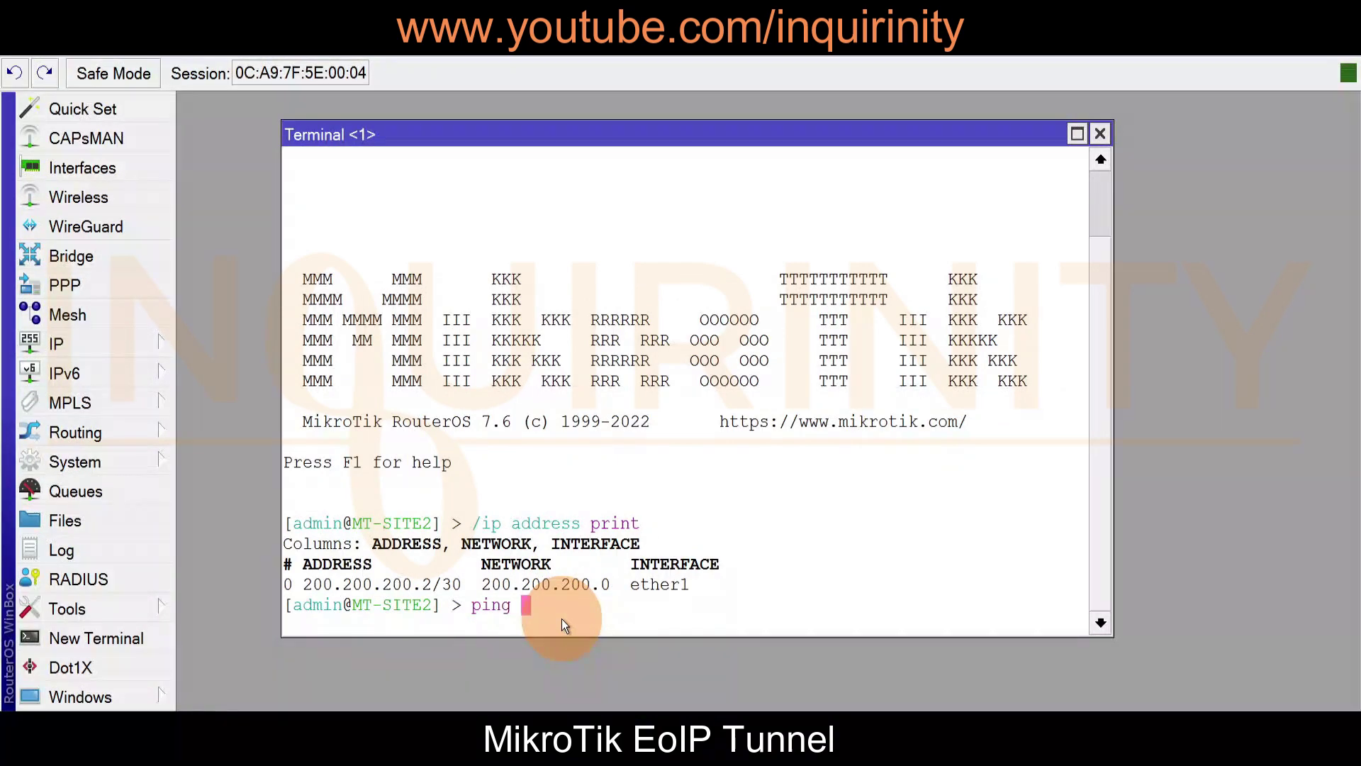
{"action": "type", "text": "100.100.100.2"}
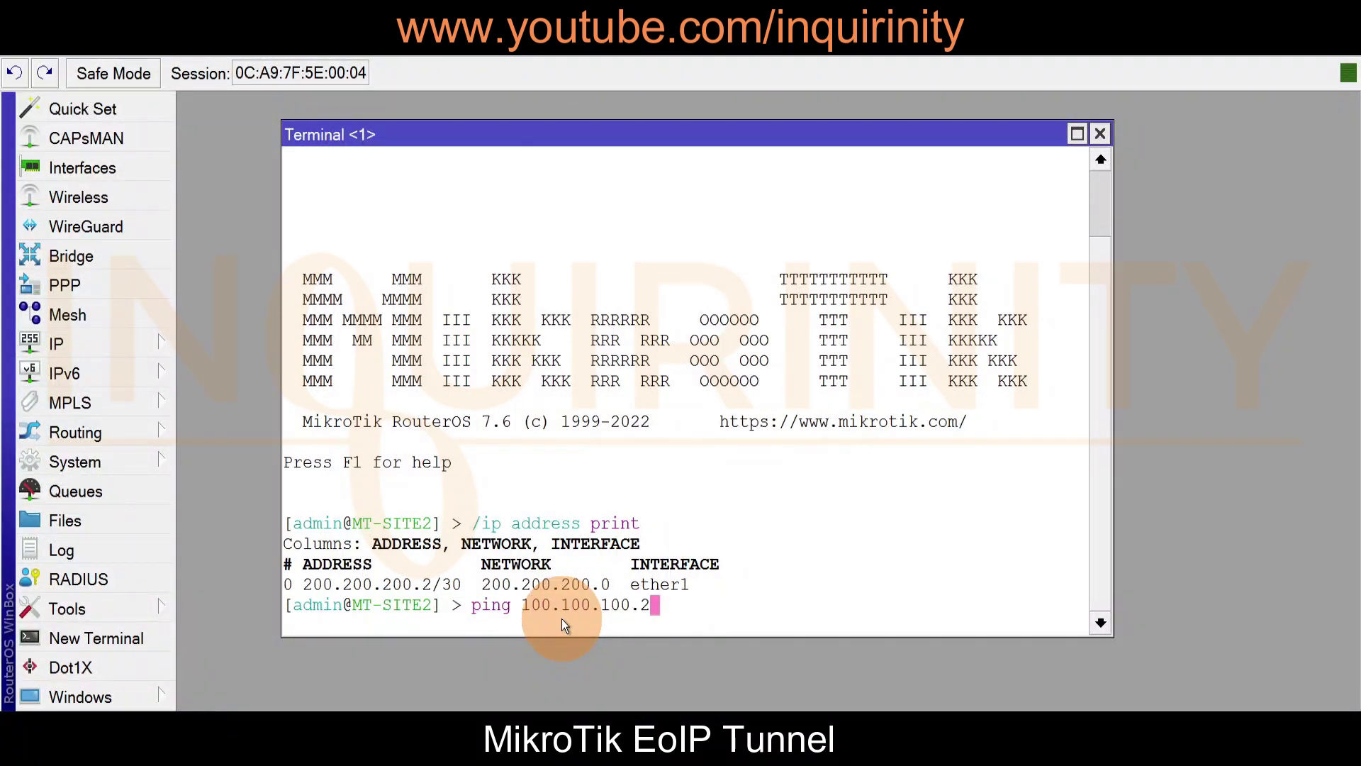
{"action": "key", "text": "Return"}
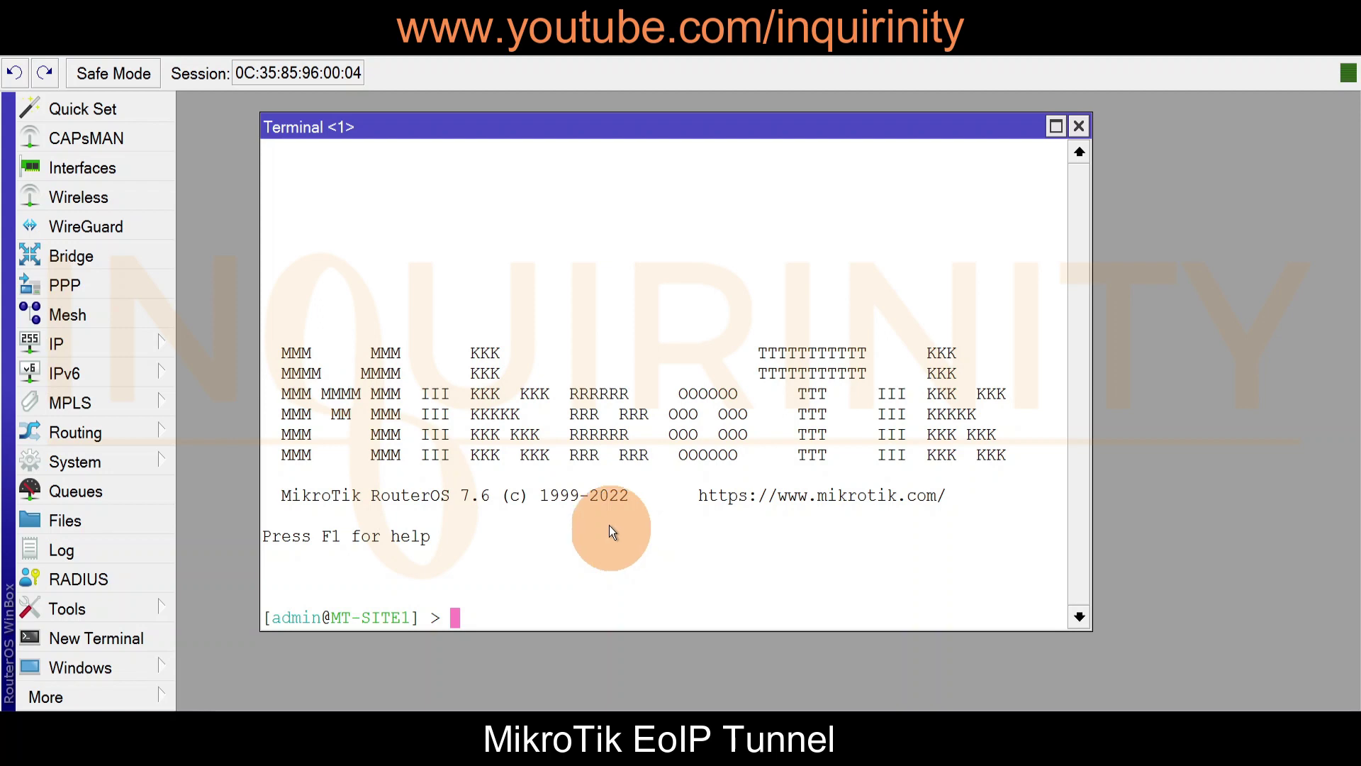
- Switch to the MT-SITE1 session and start a new EoIP tunnel interface
{"action": "left_click", "coordinate": [100, 166]}
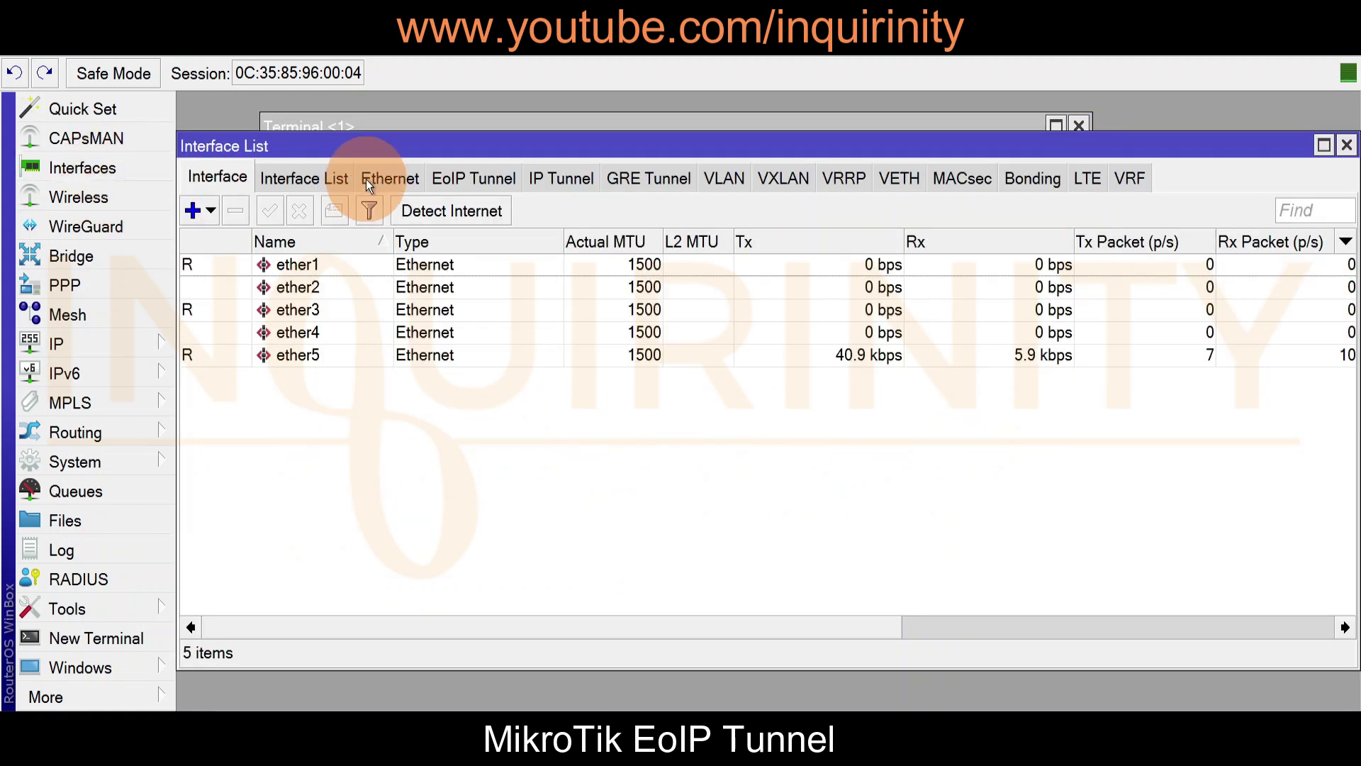
{"action": "left_click", "coordinate": [485, 183]}
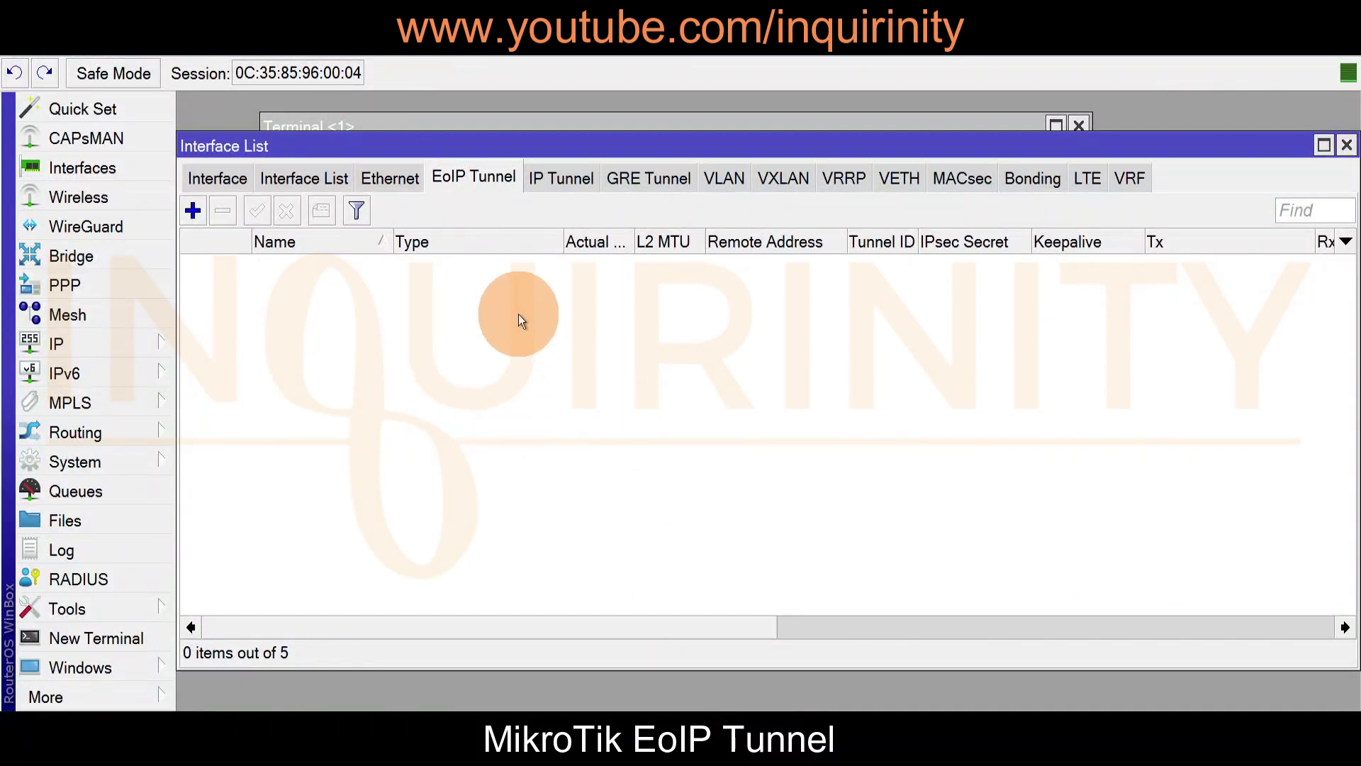
{"action": "left_click", "coordinate": [192, 211]}
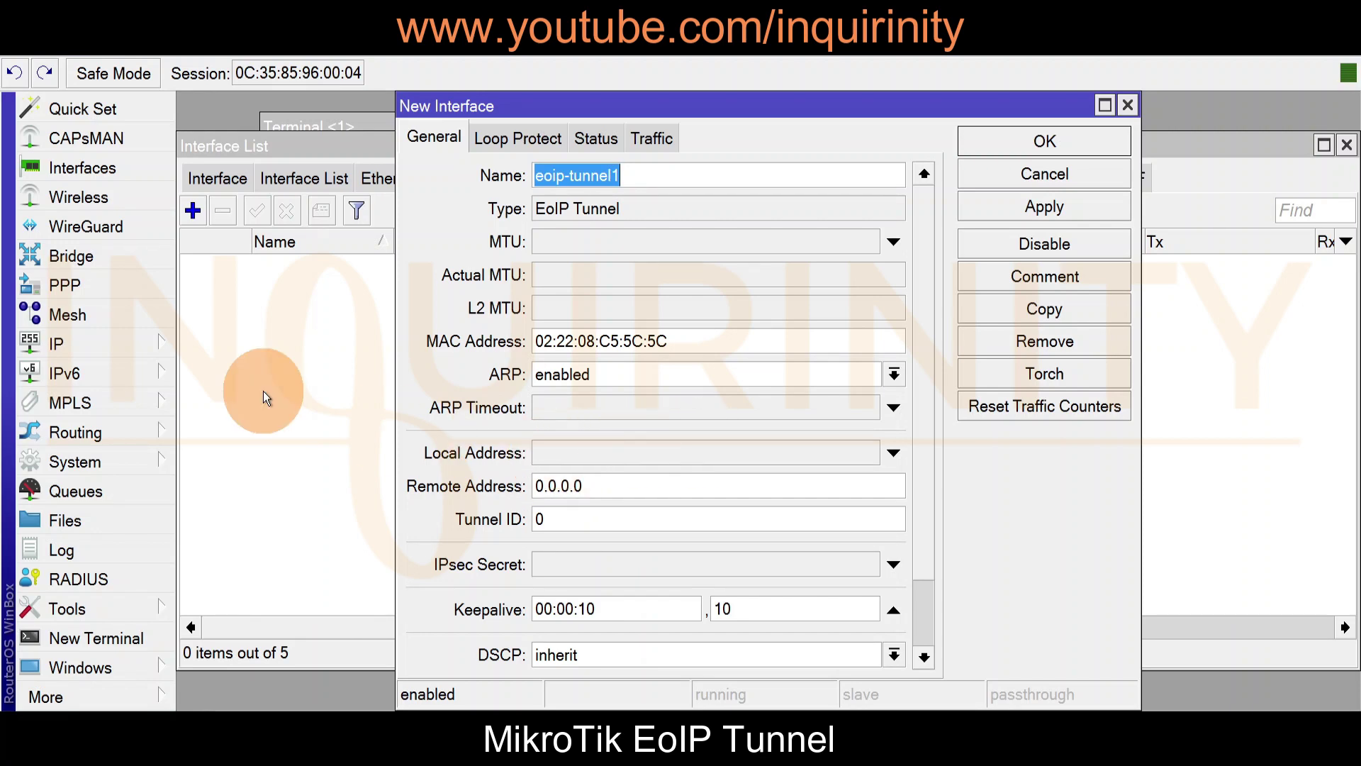
- Look up the IP address assigned to ether1 on MT-SITE1, then return to the new tunnel's settings
{"action": "left_click", "coordinate": [131, 346]}
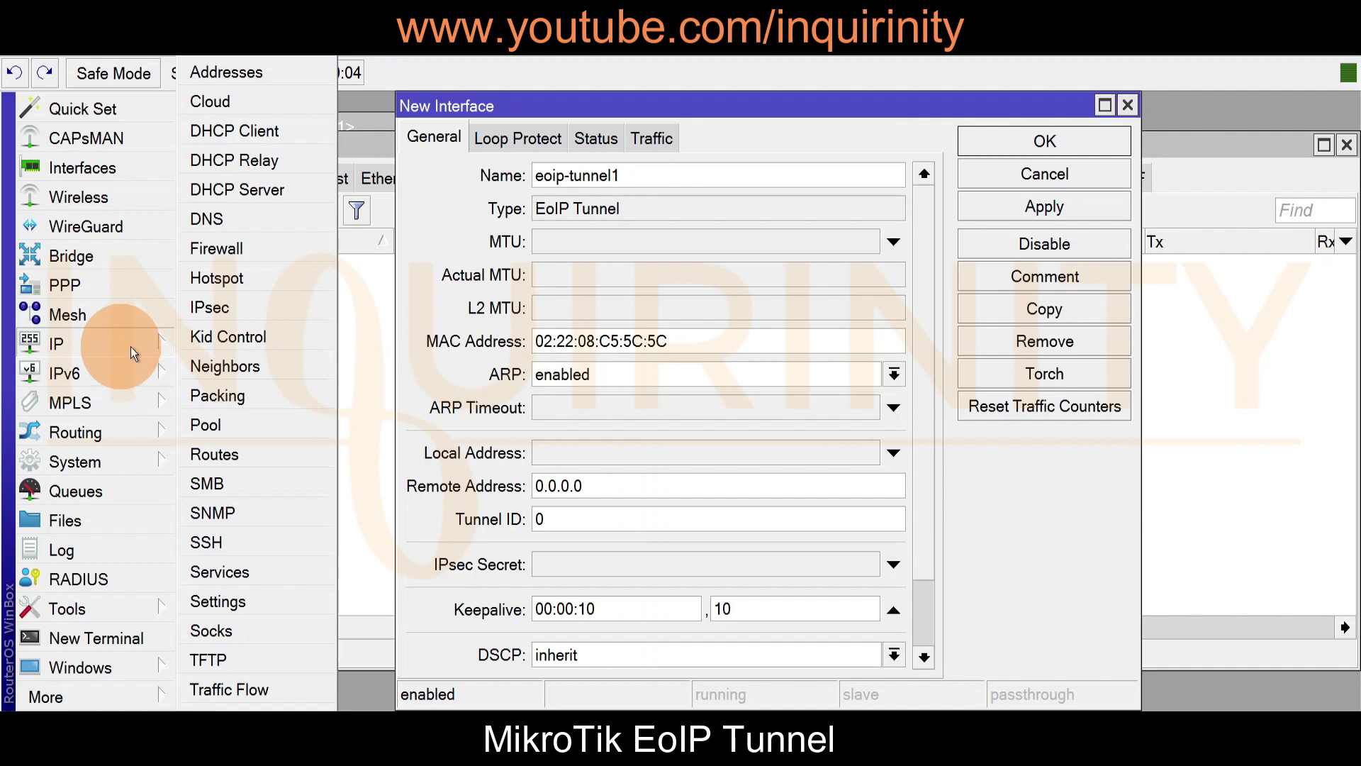
{"action": "left_click", "coordinate": [221, 82]}
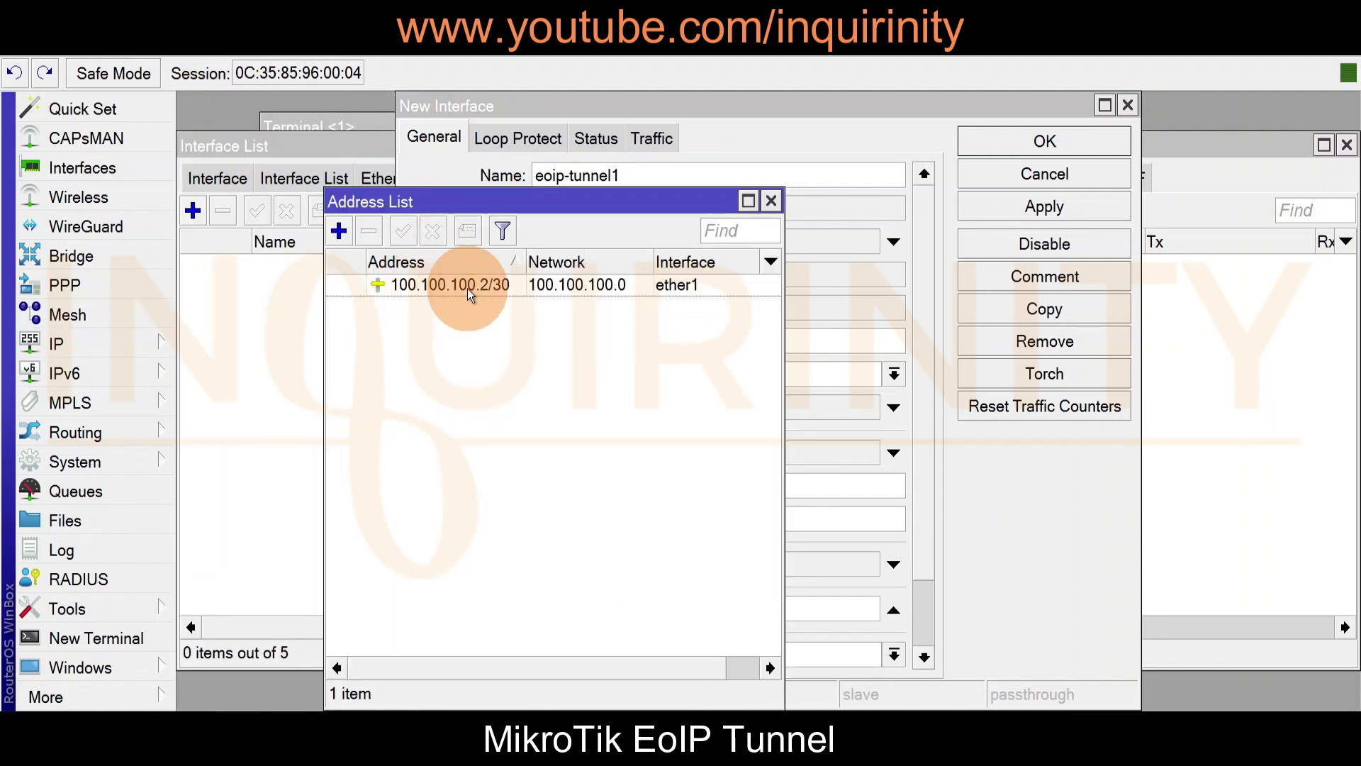
{"action": "key", "text": "Escape"}
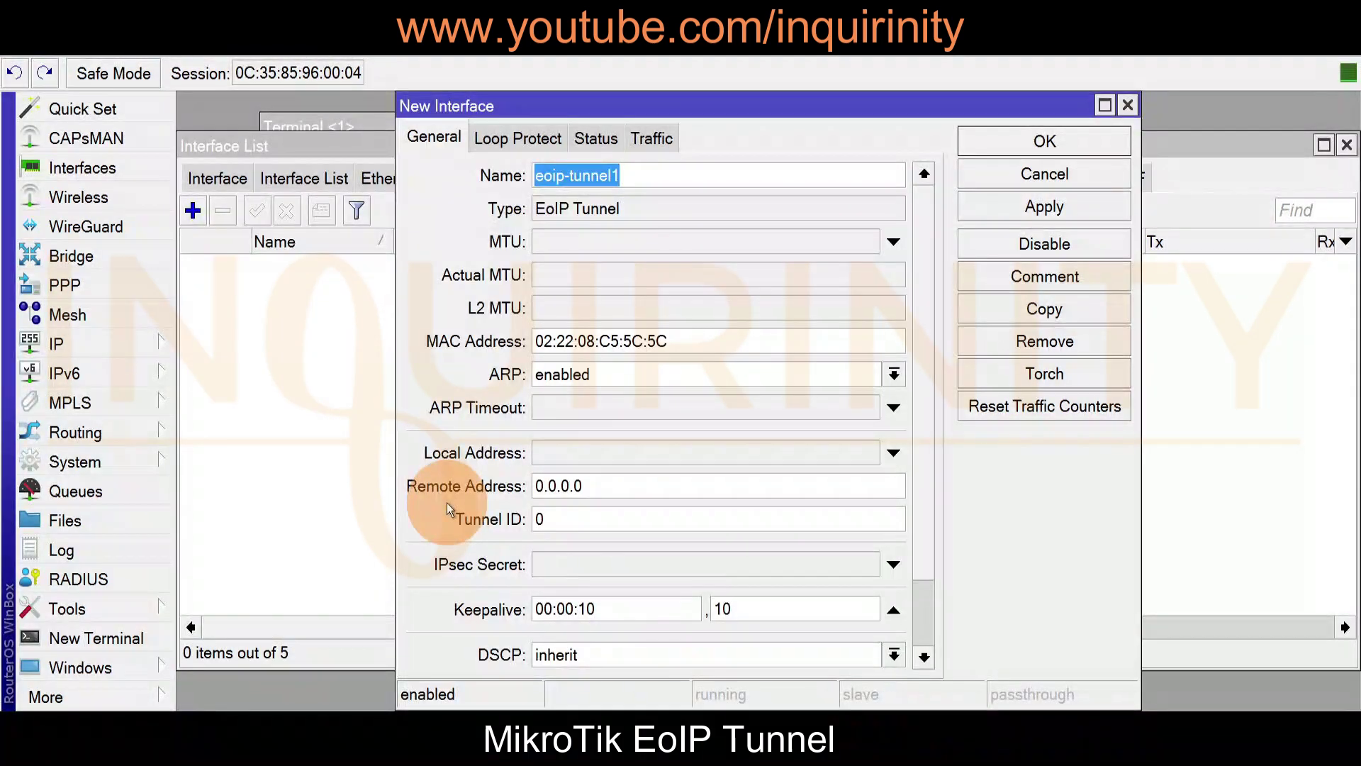